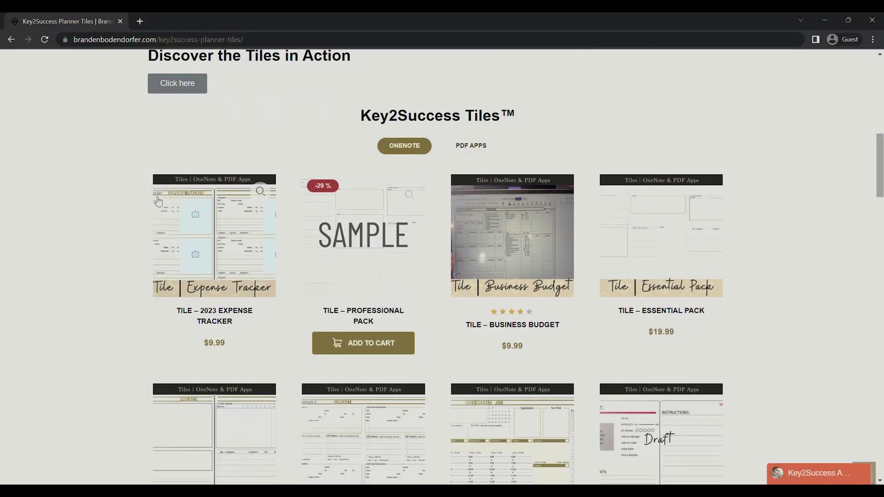
# Step: Scroll down the Key2Success Planner Tiles page to reveal the tiles product grid
pyautogui.scroll(-4, 93, 244)
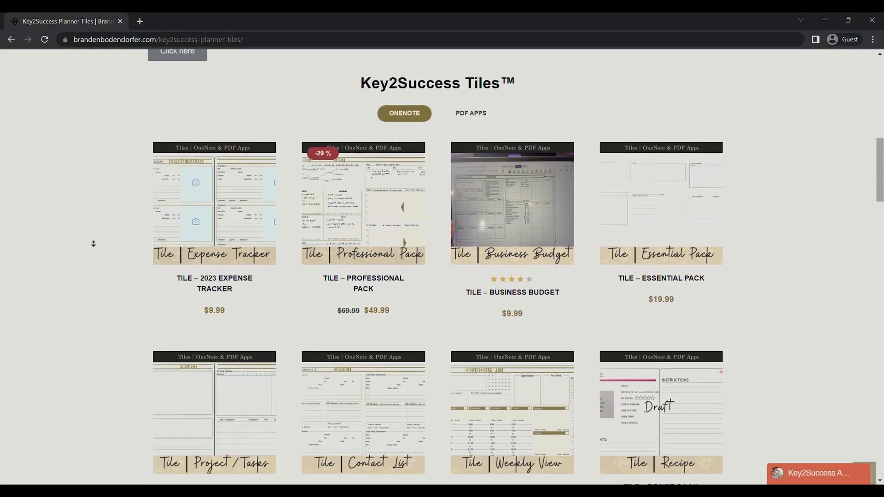
pyautogui.scroll(-4, 94, 244)
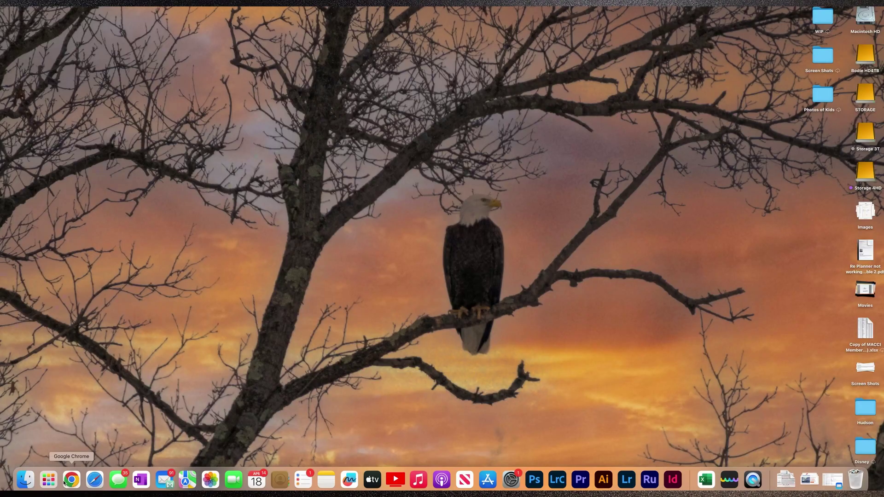
# Step: Search 'up' in Launchpad and launch UPDF
pyautogui.click(44, 480)
pyautogui.write('ud')
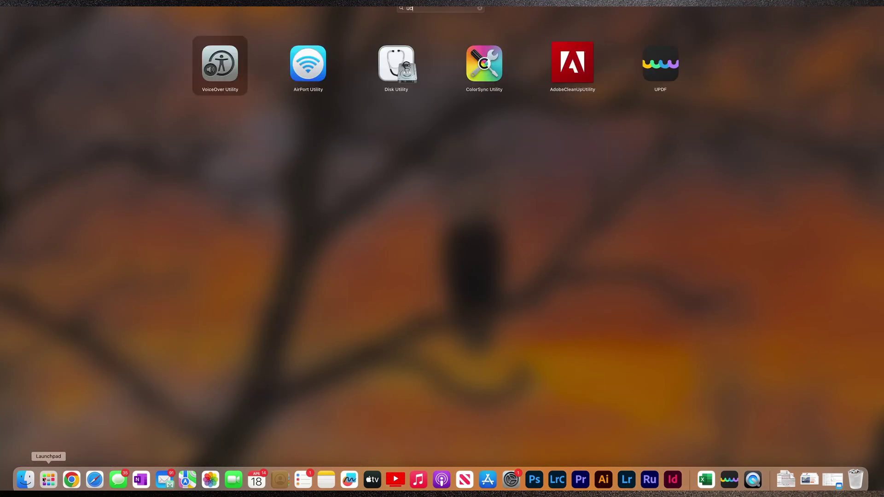
pyautogui.press('BackSpace')
pyautogui.write('p')
pyautogui.click(491, 77)
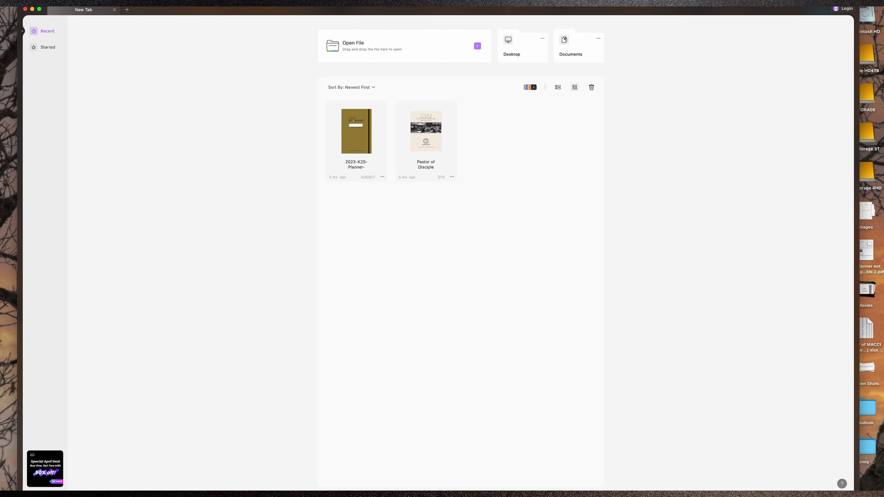
# Step: Quick Look the Assessment, Balance Wheel, Living Keys and Reflection files, then open Balance Wheel-Blank.pdf in UPDF
pyautogui.moveTo(883, 187); pyautogui.dragTo(613, 187)
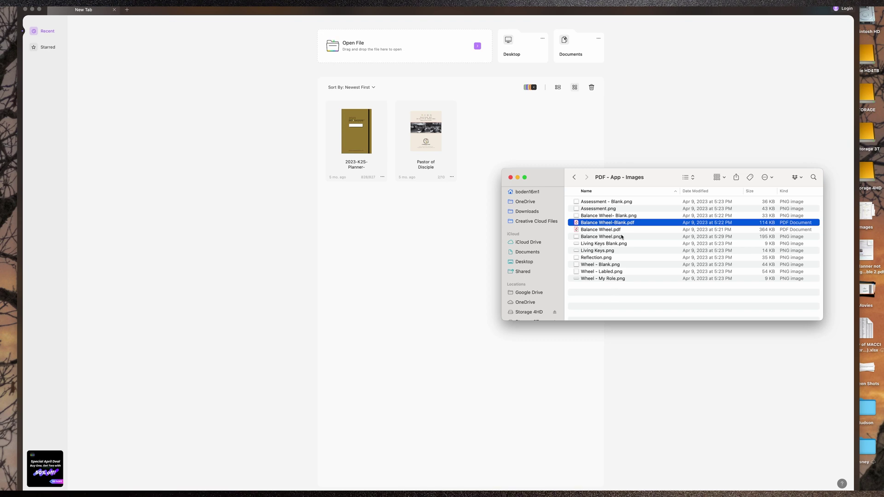
pyautogui.click(608, 206)
pyautogui.press('space')
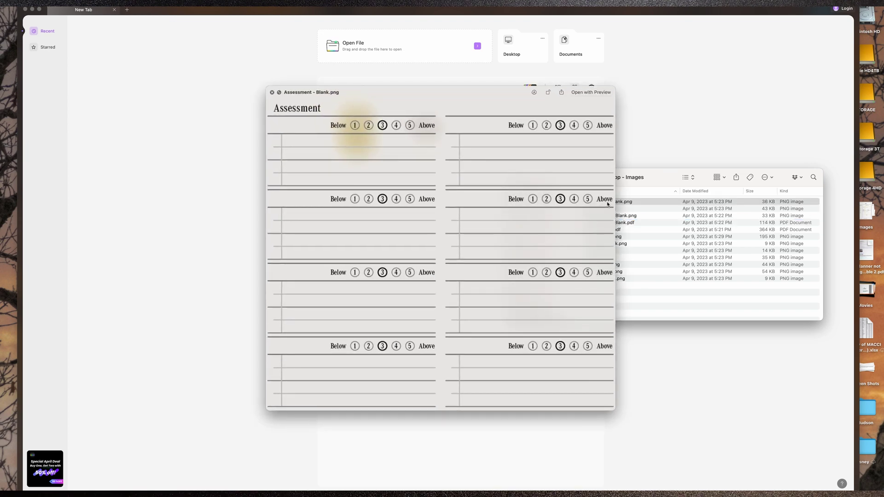
pyautogui.press('Down')
pyautogui.press('Down')
pyautogui.press('Down')
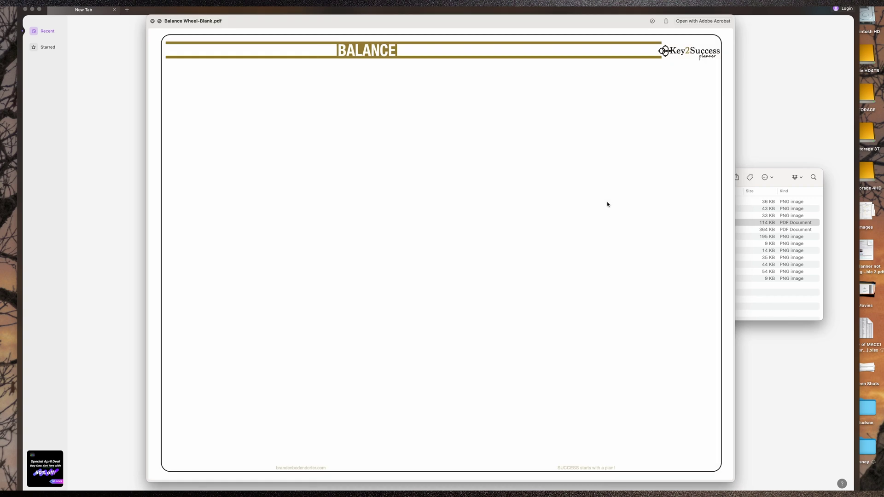
pyautogui.press('Down')
pyautogui.press('Down')
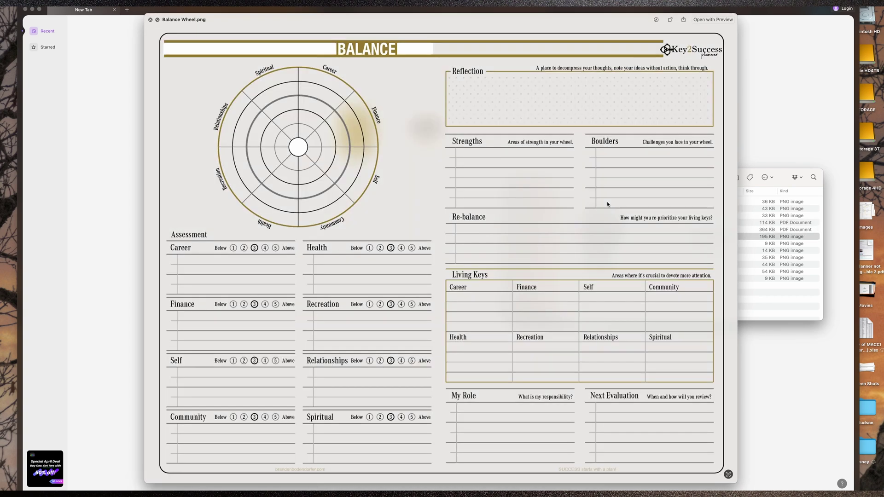
pyautogui.press('Down')
pyautogui.press('Down')
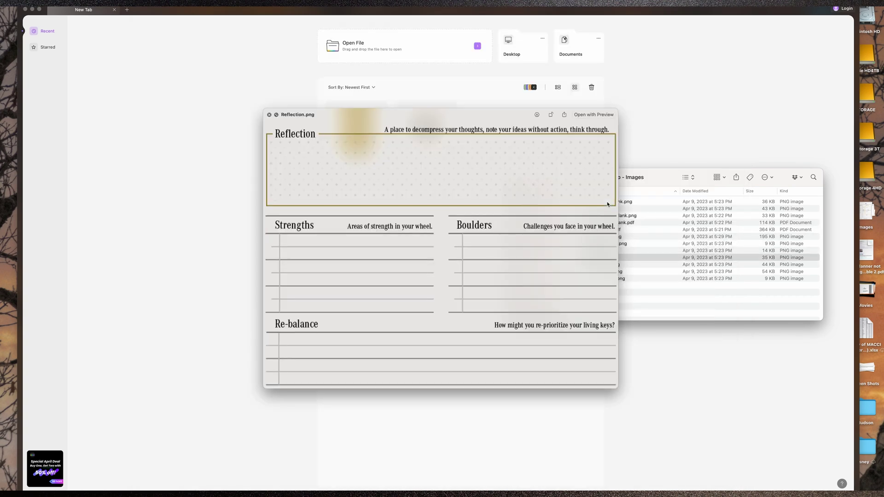
pyautogui.press('Down')
pyautogui.press('Down')
pyautogui.press('Down')
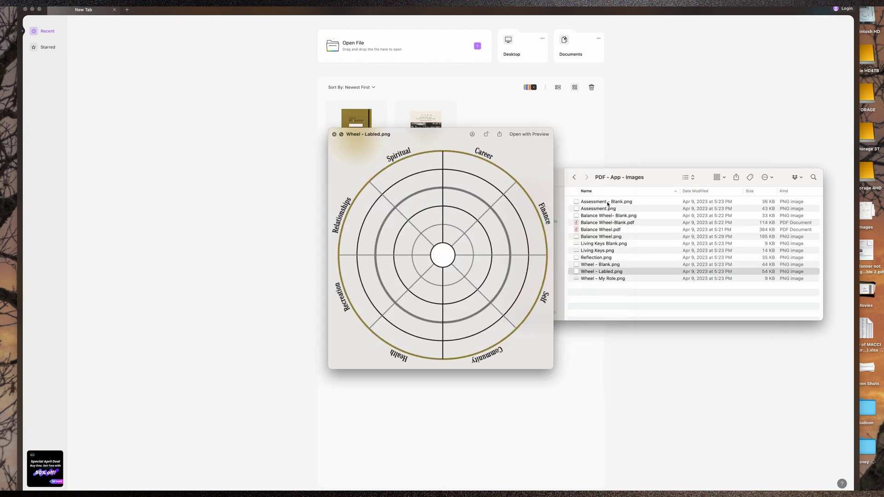
pyautogui.moveTo(645, 278); pyautogui.dragTo(554, 213)
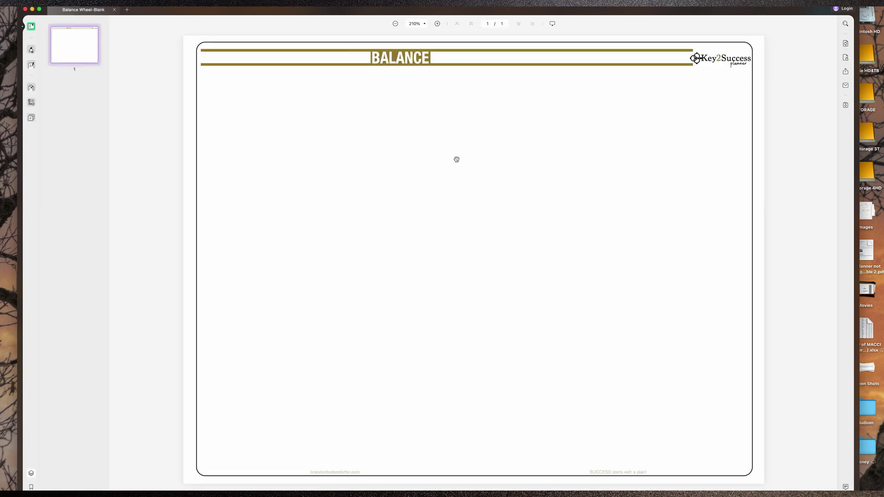
# Step: Insert Wheel - Labled.png onto the Balance page and nudge it left under the header
pyautogui.click(31, 65)
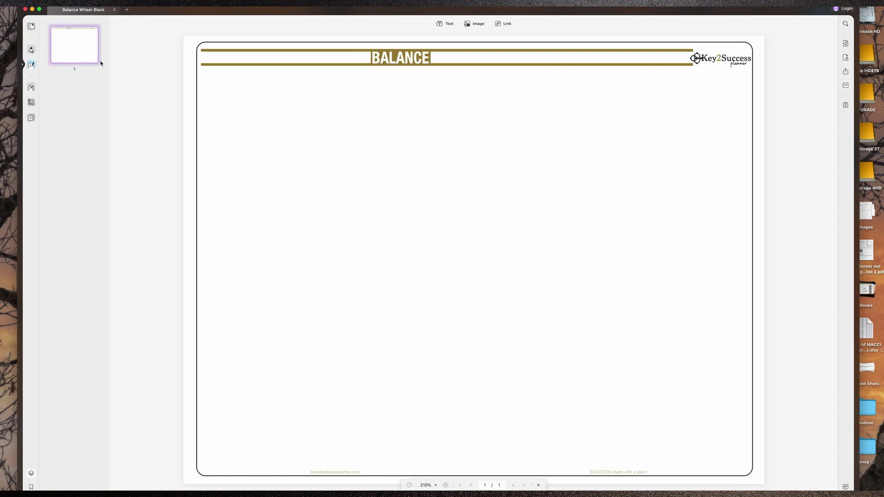
pyautogui.click(476, 25)
pyautogui.click(361, 167)
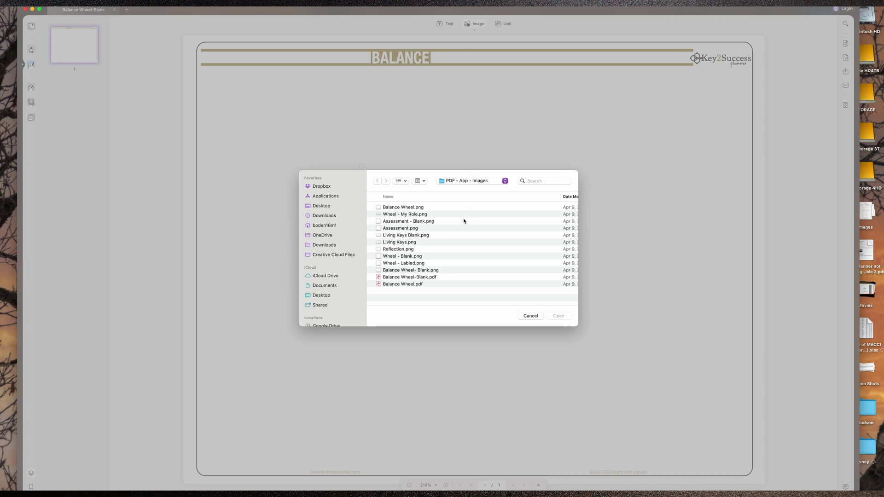
pyautogui.click(393, 271)
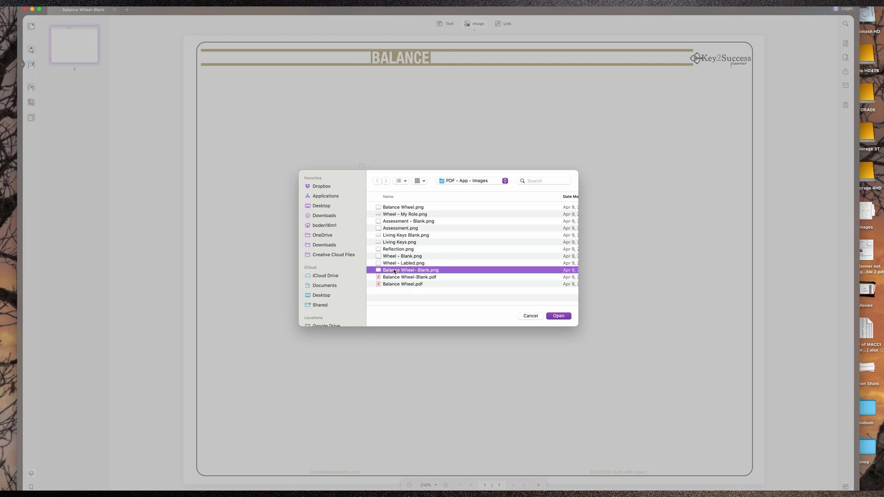
pyautogui.press('Up')
pyautogui.click(559, 317)
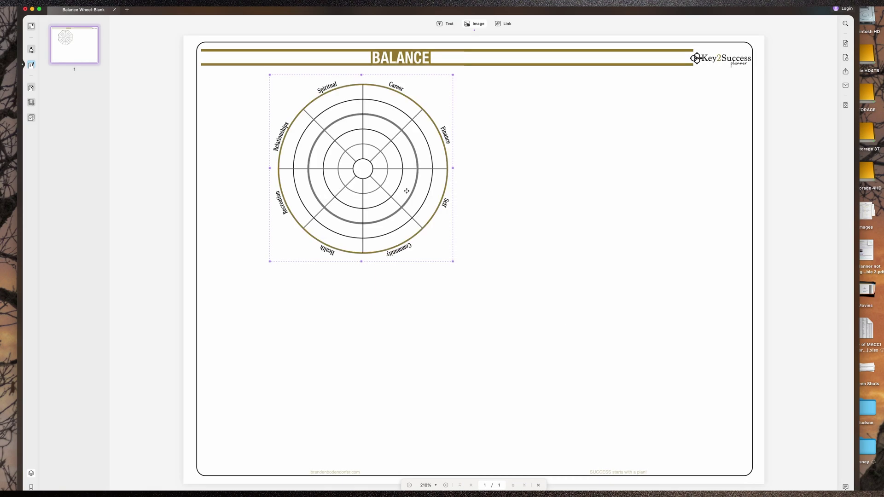
pyautogui.moveTo(379, 184); pyautogui.dragTo(366, 185)
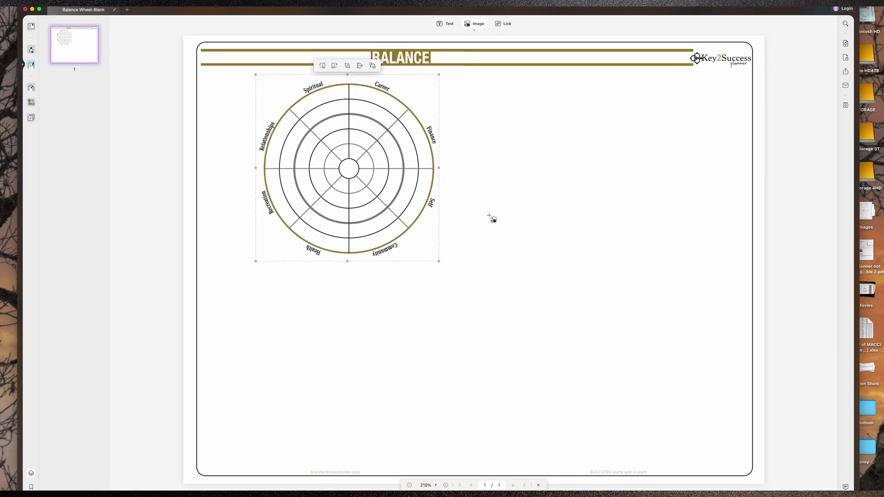
# Step: Insert Assessment - Blank.png below the wheel, enlarge it, and shrink the wheel above it
pyautogui.click(293, 290)
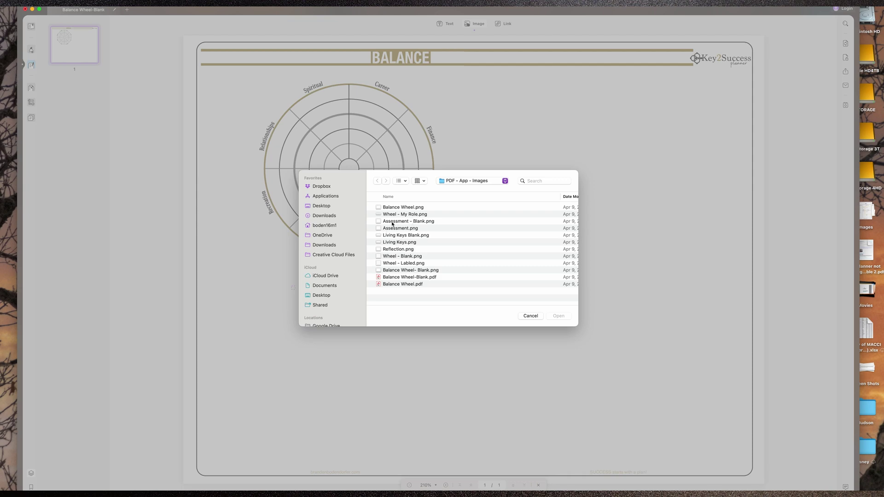
pyautogui.click(391, 222)
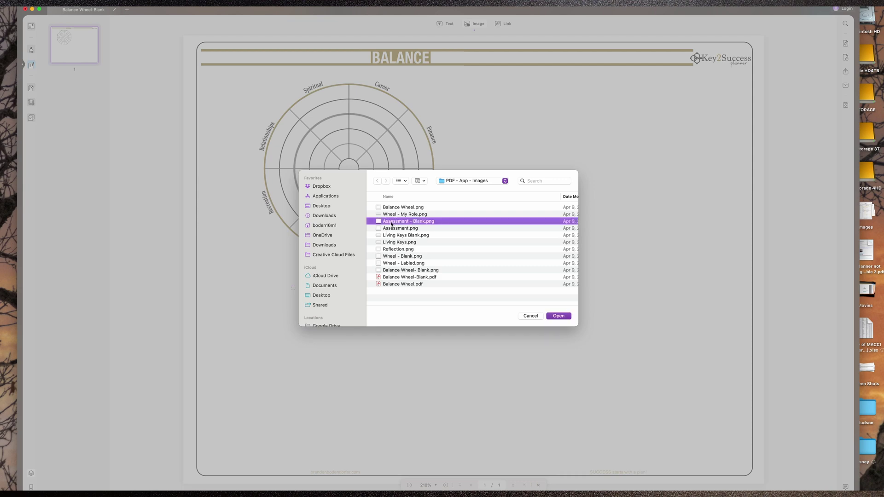
pyautogui.click(557, 316)
pyautogui.moveTo(310, 283); pyautogui.dragTo(309, 377)
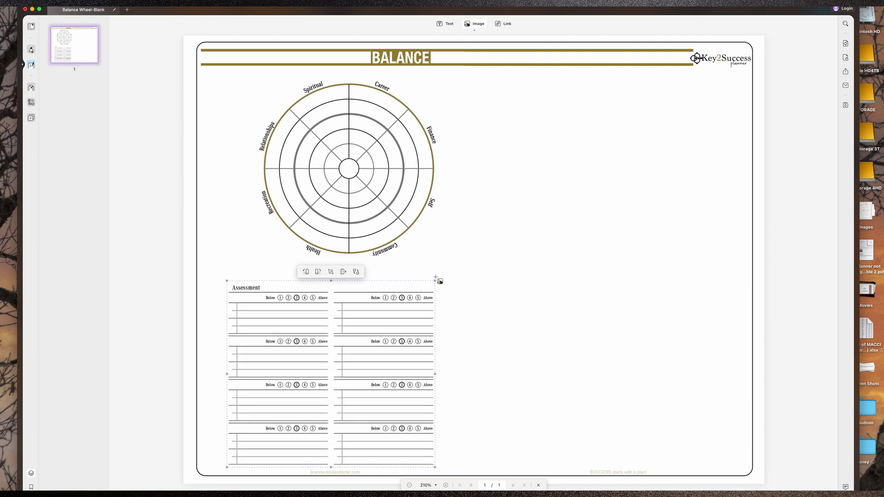
pyautogui.moveTo(435, 280); pyautogui.dragTo(437, 250)
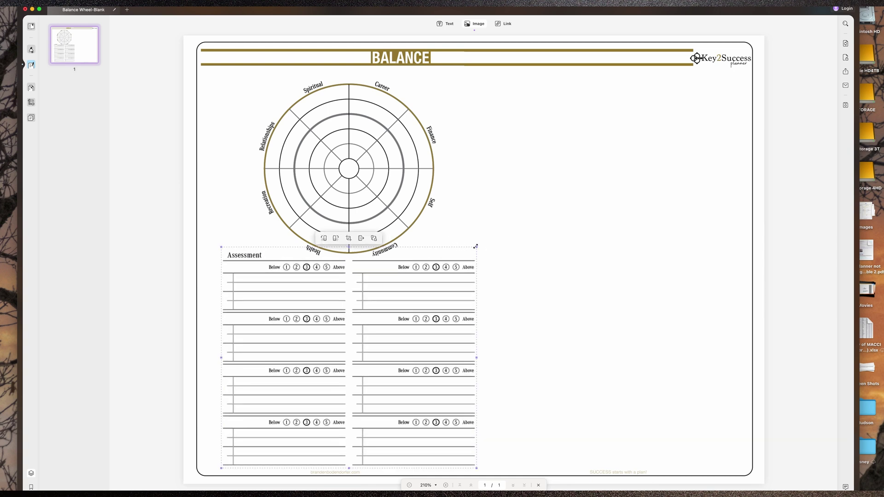
pyautogui.moveTo(475, 246); pyautogui.dragTo(488, 233)
pyautogui.moveTo(442, 298); pyautogui.dragTo(428, 298)
pyautogui.click(368, 159)
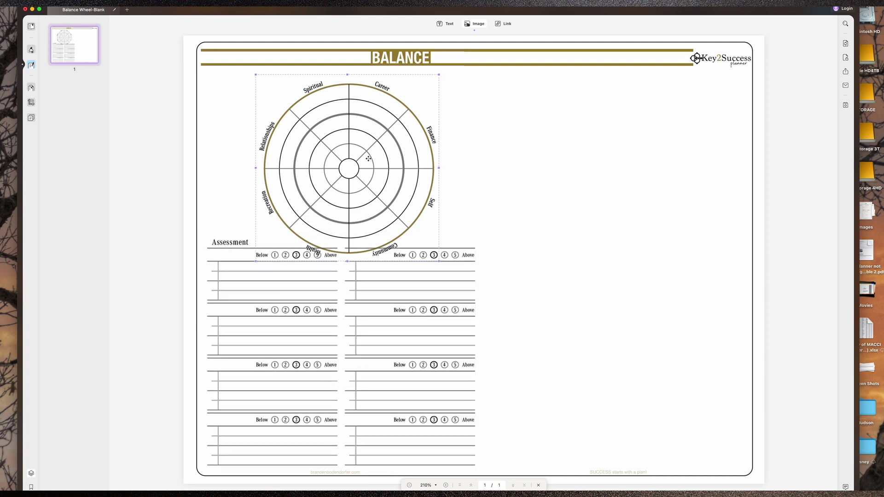
pyautogui.moveTo(440, 261); pyautogui.dragTo(396, 226)
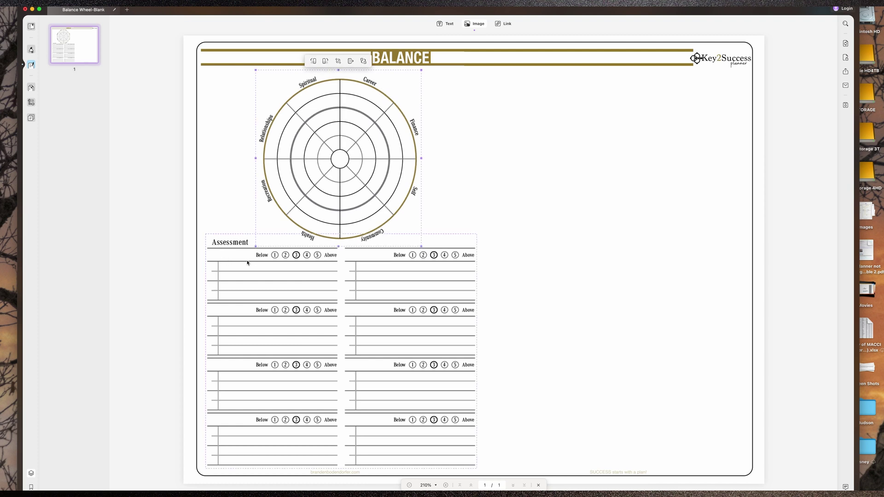
# Step: Type CAREER in a new text box on the first Assessment row
pyautogui.click(449, 24)
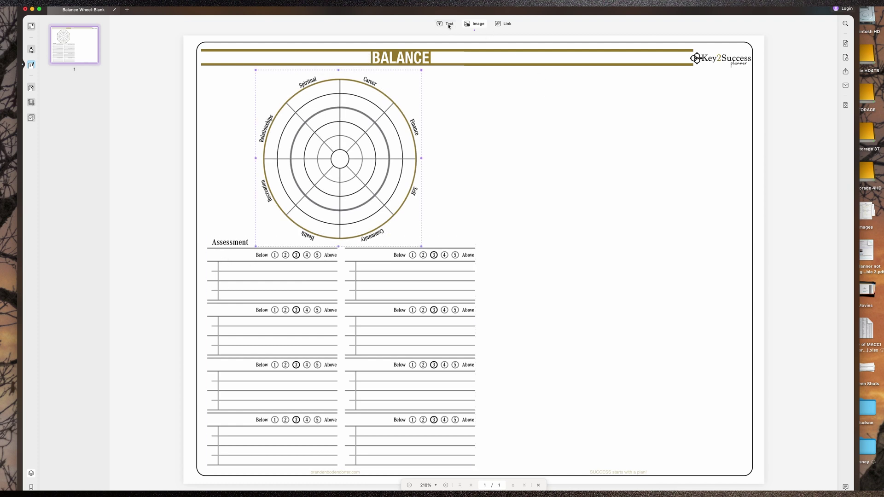
pyautogui.click(209, 255)
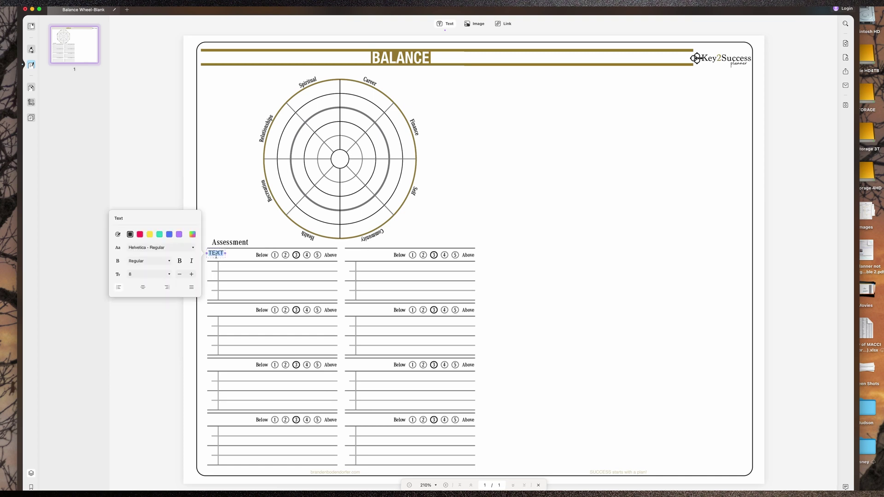
pyautogui.write('CAREER')
pyautogui.click(229, 237)
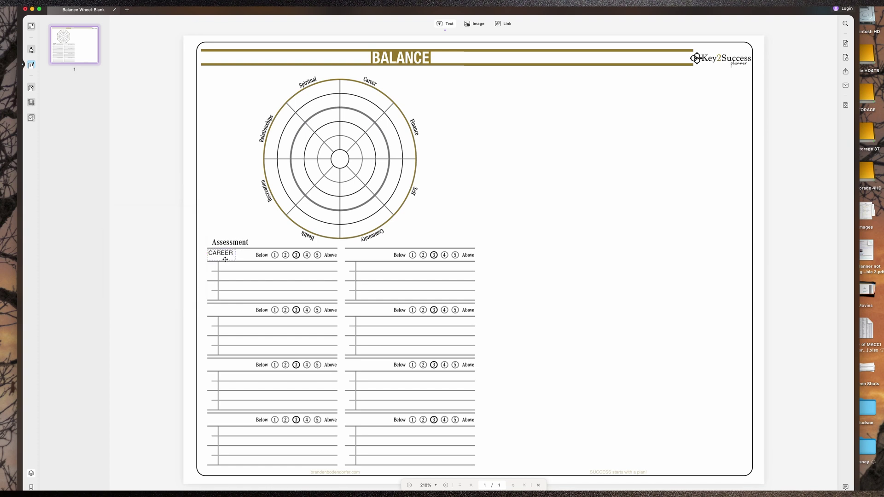
# Step: Make CAREER Helvetica Bold 9 on one line, and start a text box in the second row
pyautogui.click(223, 254)
pyautogui.doubleClick(228, 255)
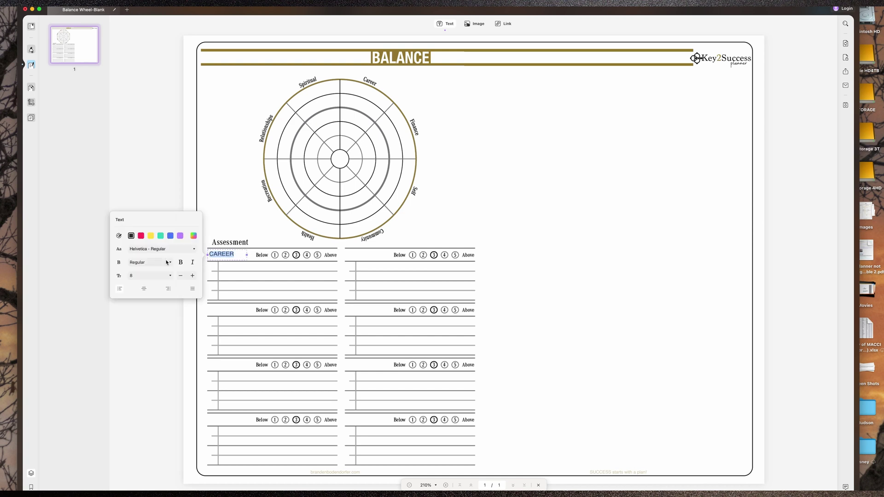
pyautogui.click(181, 262)
pyautogui.click(193, 276)
pyautogui.moveTo(235, 259)
pyautogui.mouseDown()
pyautogui.moveTo(251, 259)
pyautogui.moveTo(235, 254)
pyautogui.mouseUp()
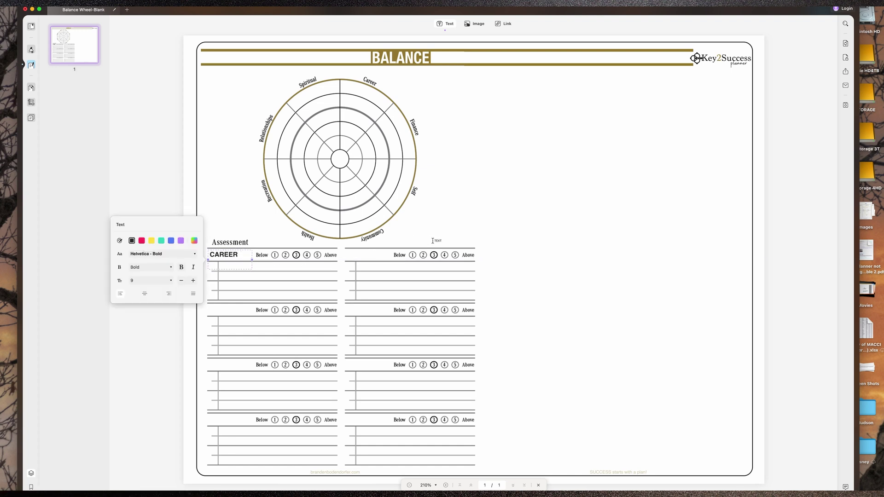
pyautogui.click(313, 328)
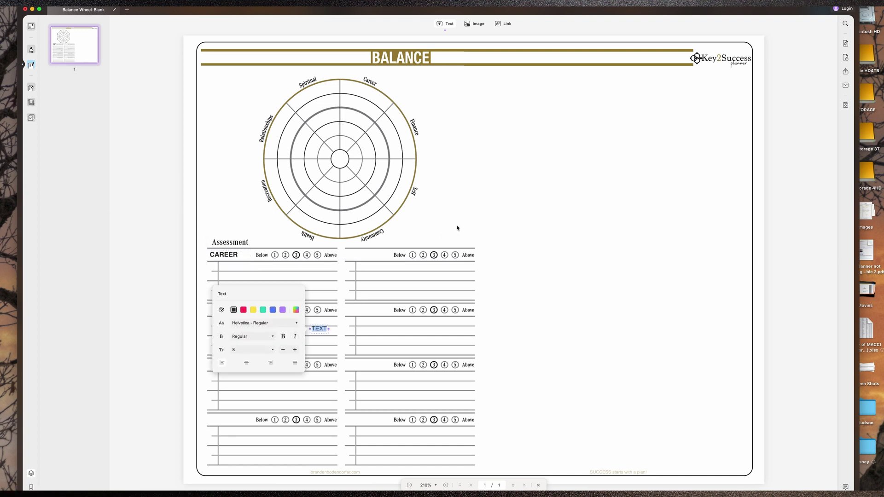
# Step: Insert Reflection.png right of the wheel and enlarge it to fill the right side
pyautogui.click(478, 24)
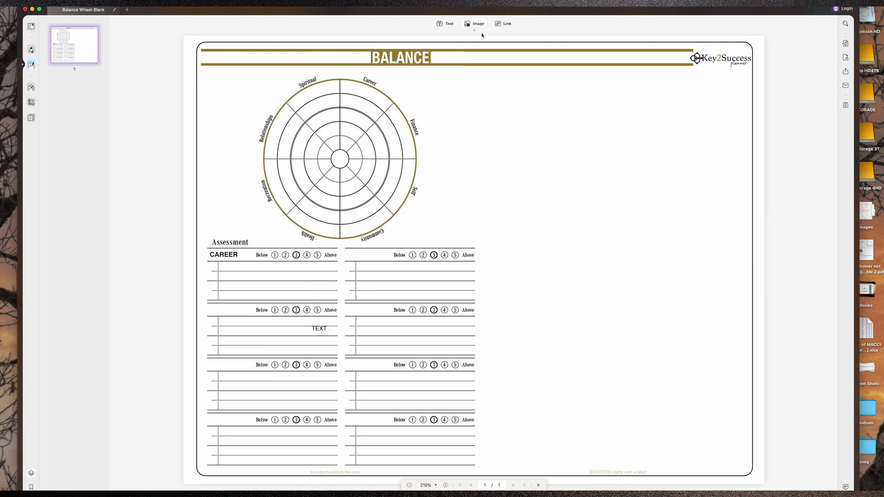
pyautogui.click(522, 121)
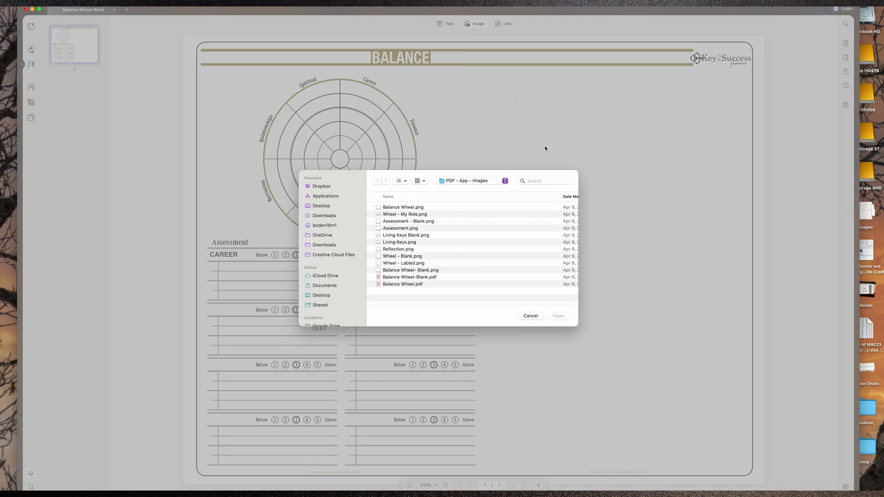
pyautogui.click(419, 249)
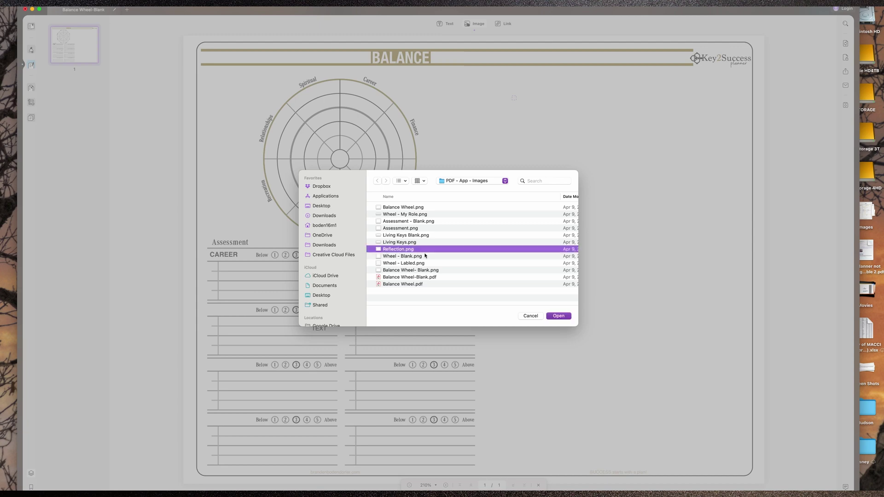
pyautogui.click(559, 316)
pyautogui.moveTo(489, 156); pyautogui.dragTo(592, 149)
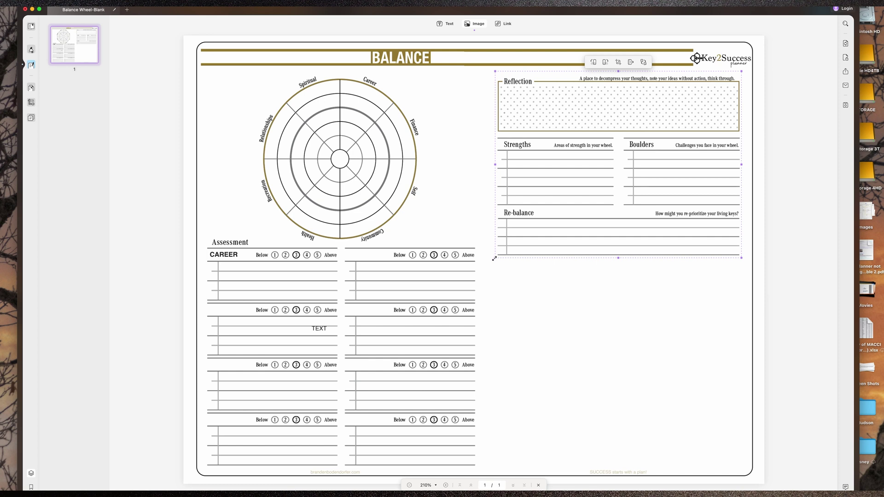
pyautogui.moveTo(494, 259); pyautogui.dragTo(485, 266)
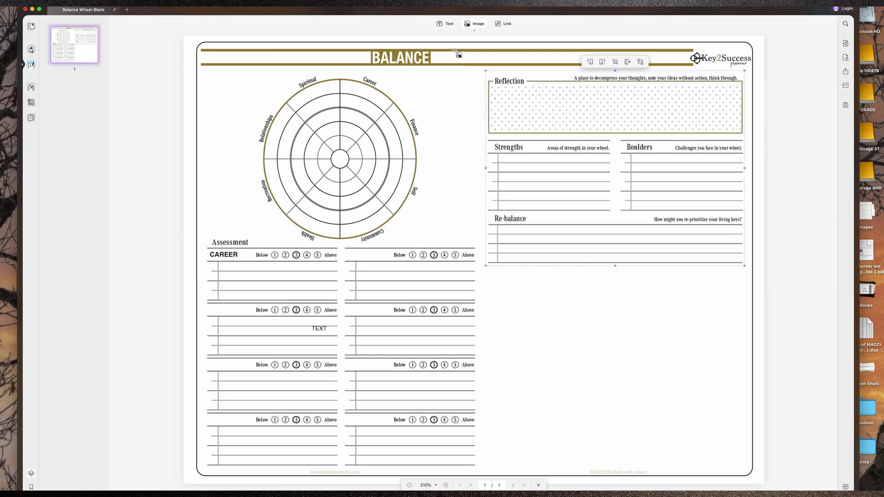
# Step: Insert Living Keys Blank.png below Re-balance and enlarge the table
pyautogui.click(476, 24)
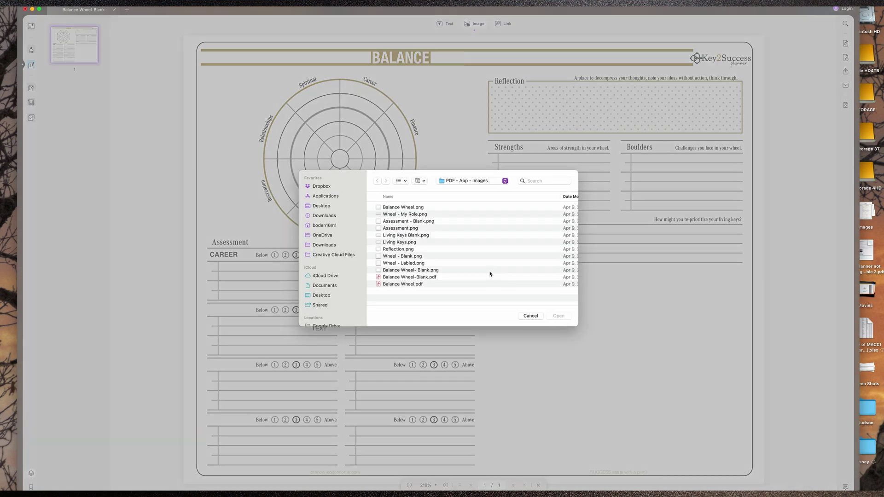
pyautogui.click(400, 235)
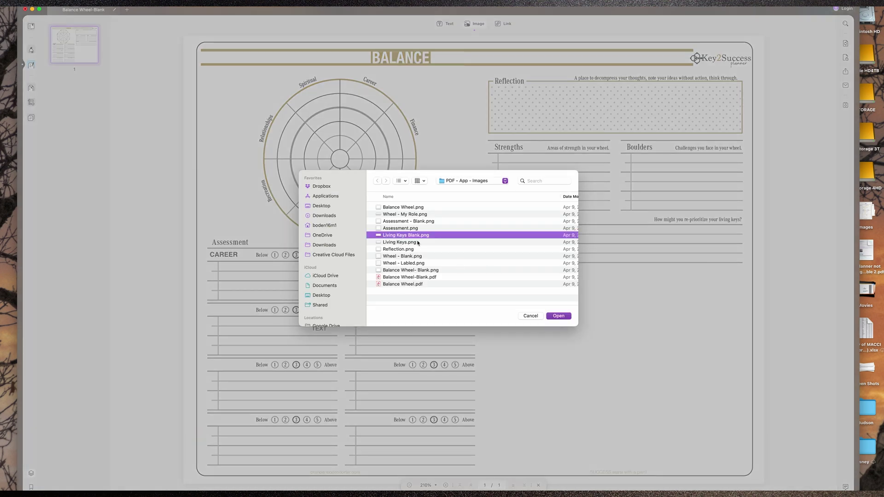
pyautogui.click(559, 317)
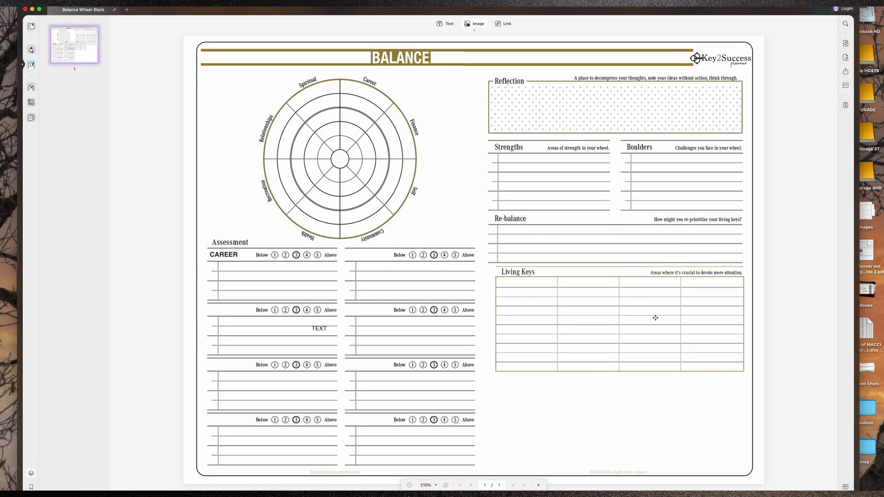
pyautogui.click(655, 318)
pyautogui.moveTo(494, 376); pyautogui.dragTo(487, 379)
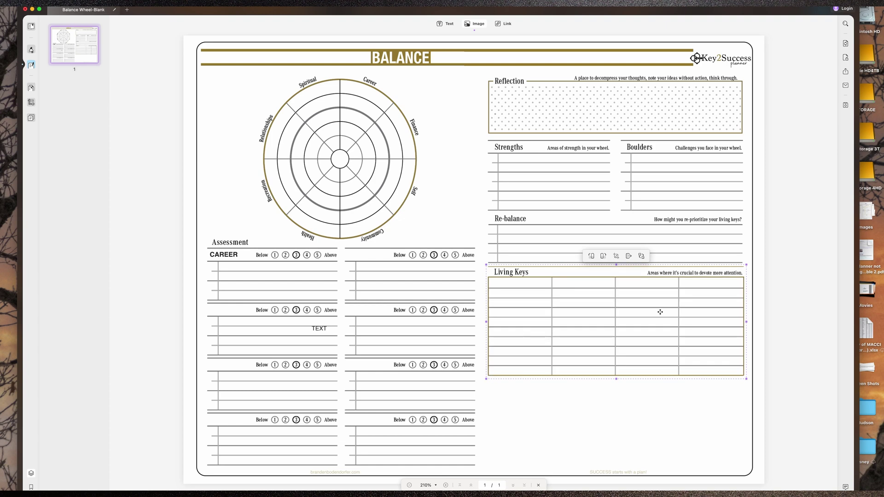
pyautogui.click(226, 226)
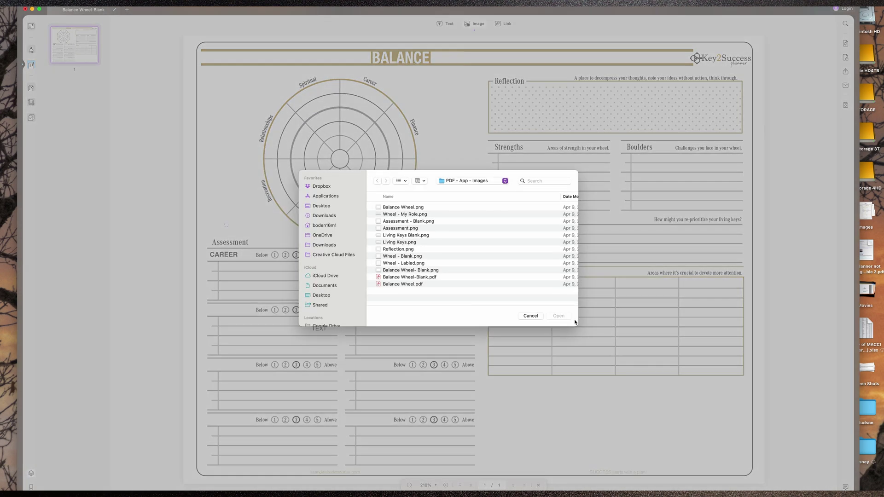
# Step: Cancel the extra image insertion and select the CAREER label with the Text tool
pyautogui.click(530, 316)
pyautogui.click(444, 24)
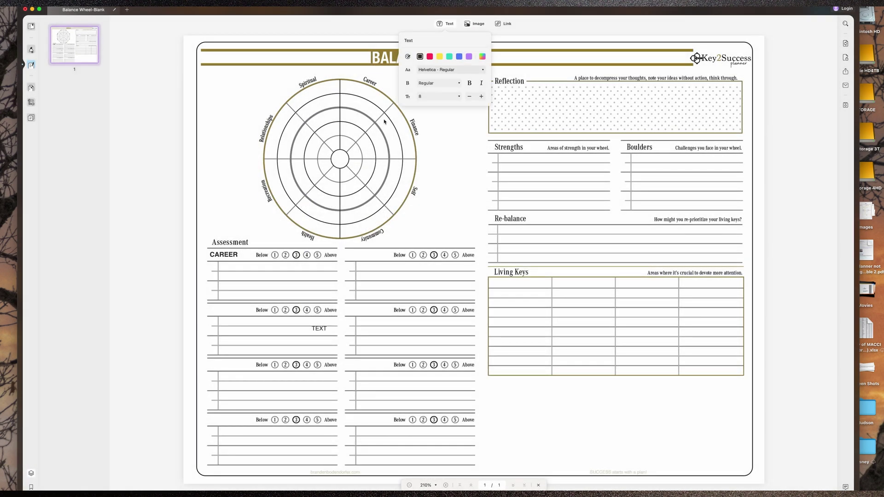
pyautogui.click(226, 259)
# Step: Copy CAREER into a new text box in the top-left Living Keys cell
pyautogui.click(227, 253)
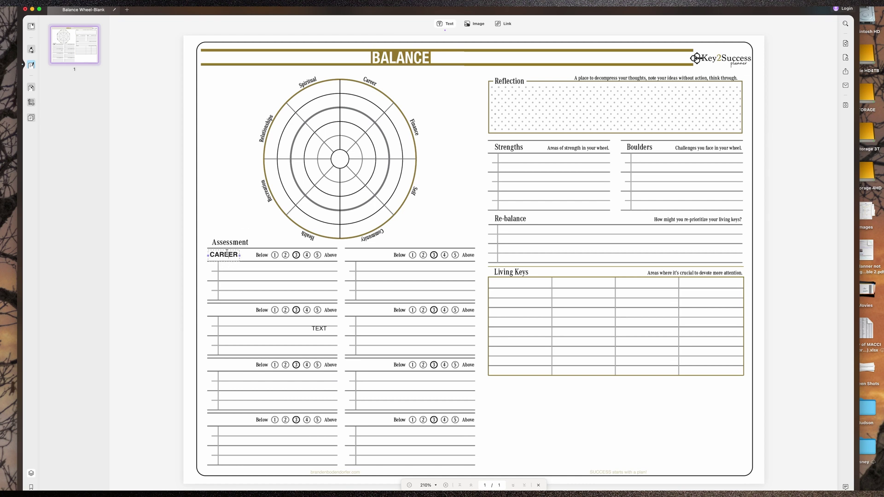
pyautogui.doubleClick(227, 254)
pyautogui.hotkey('ctrl', 'c')
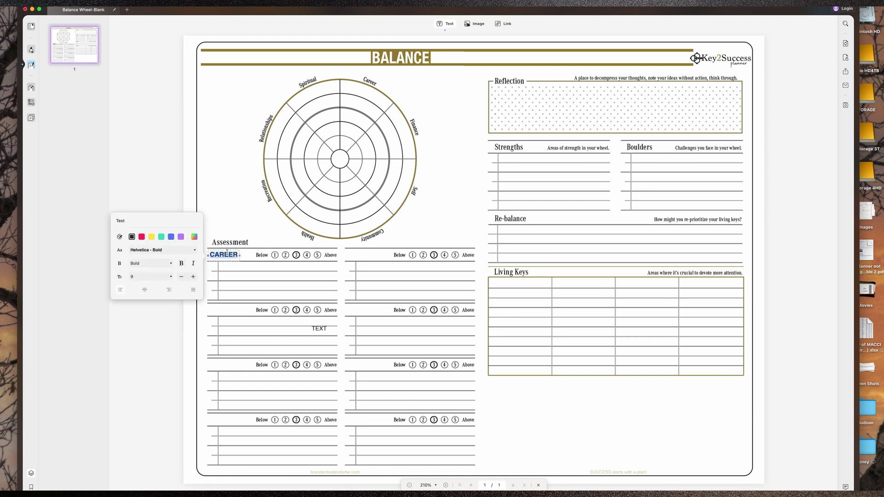
pyautogui.click(500, 282)
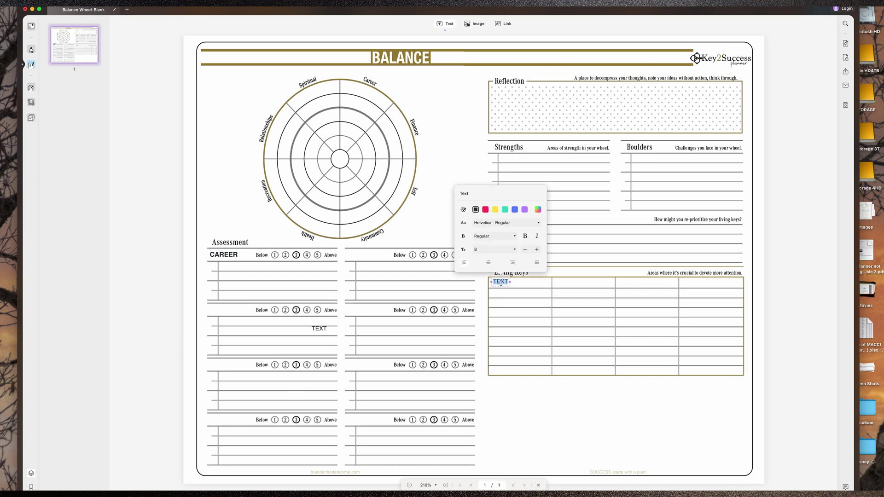
pyautogui.hotkey('ctrl', 'v')
pyautogui.click(522, 281)
pyautogui.click(523, 282)
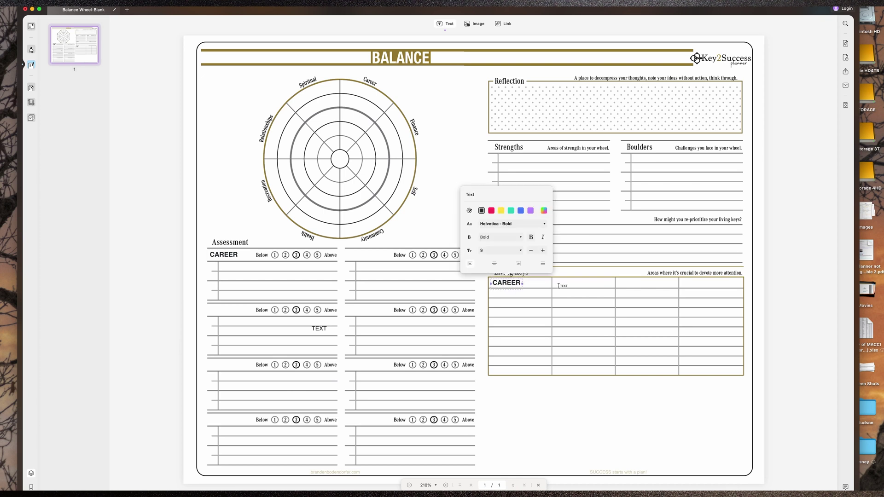
# Step: Insert Wheel - My Role.png beneath the Living Keys table and enlarge it
pyautogui.click(467, 25)
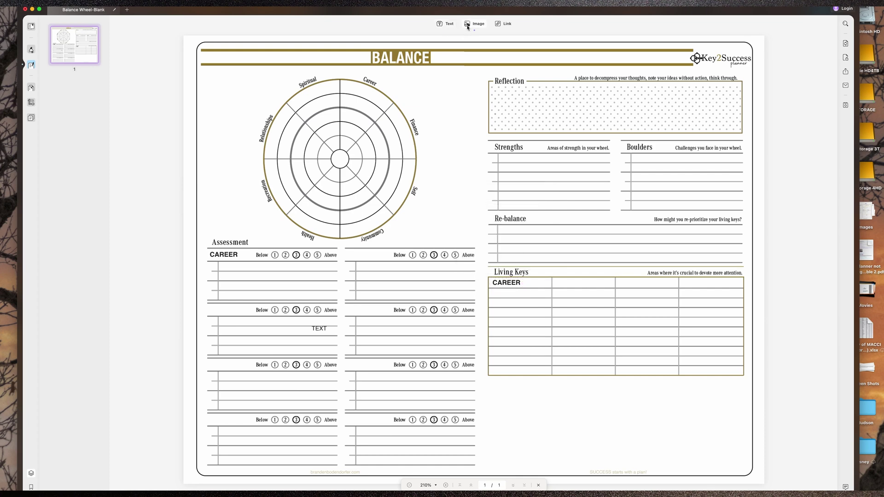
pyautogui.click(489, 384)
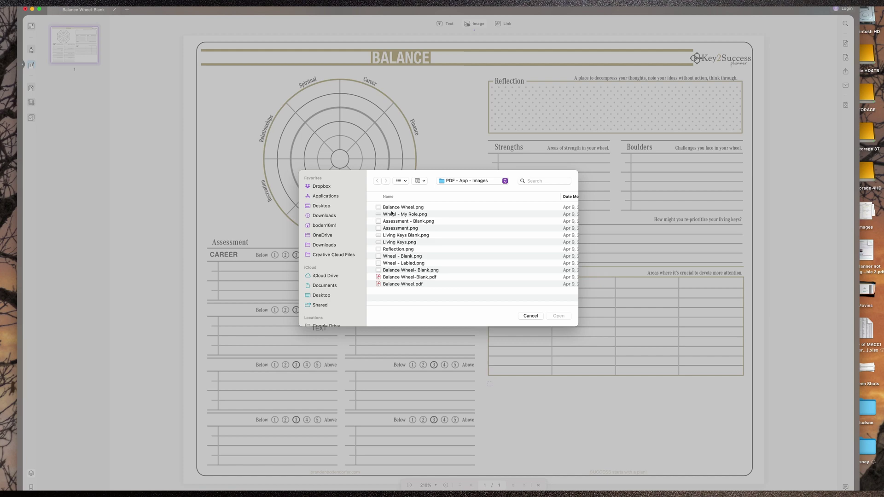
pyautogui.click(392, 214)
pyautogui.click(558, 316)
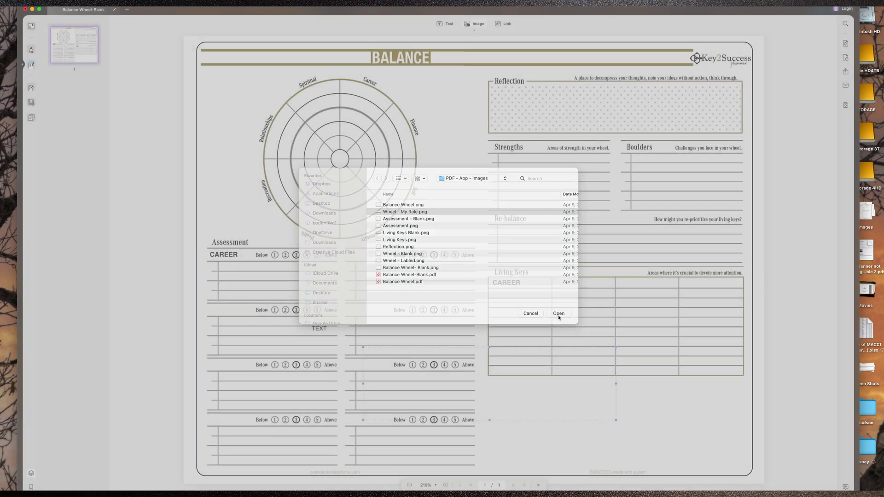
pyautogui.moveTo(528, 386); pyautogui.dragTo(658, 421)
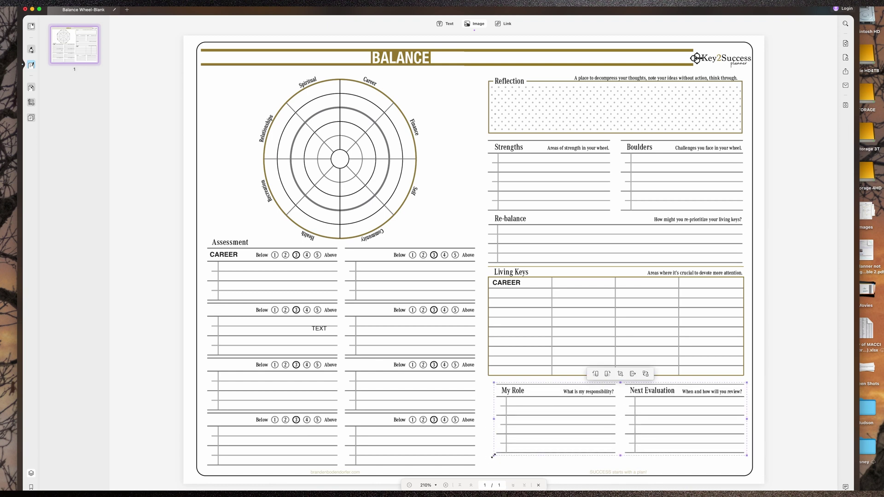
pyautogui.moveTo(493, 455); pyautogui.dragTo(487, 459)
pyautogui.moveTo(524, 435); pyautogui.dragTo(523, 443)
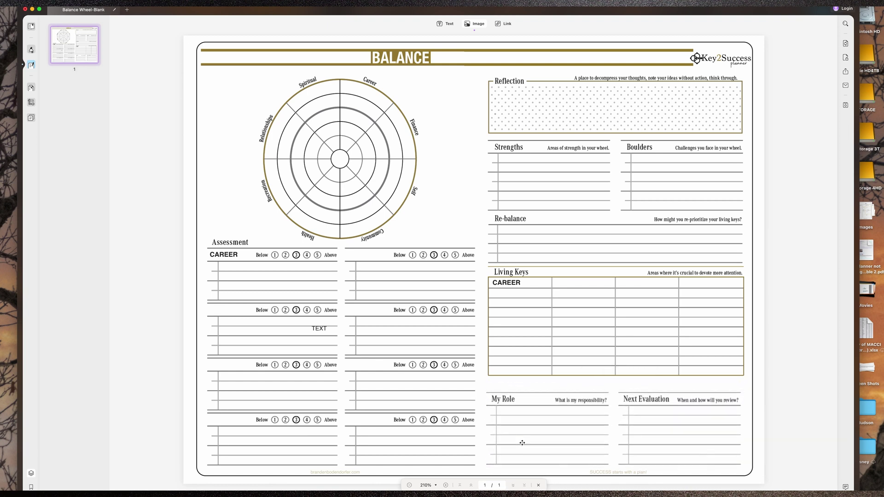
# Step: Shift the Living Keys table and Reflection image down slightly to fit
pyautogui.moveTo(543, 351); pyautogui.dragTo(552, 354)
pyautogui.click(539, 229)
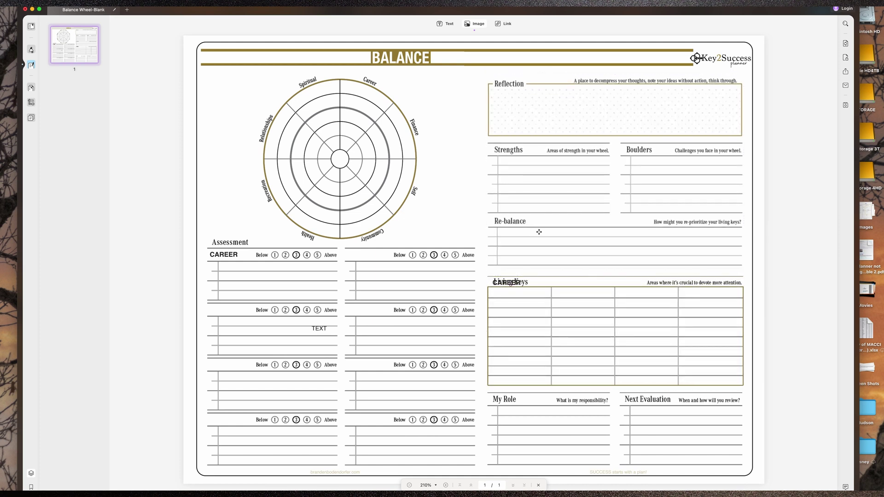
pyautogui.moveTo(539, 229); pyautogui.dragTo(541, 231)
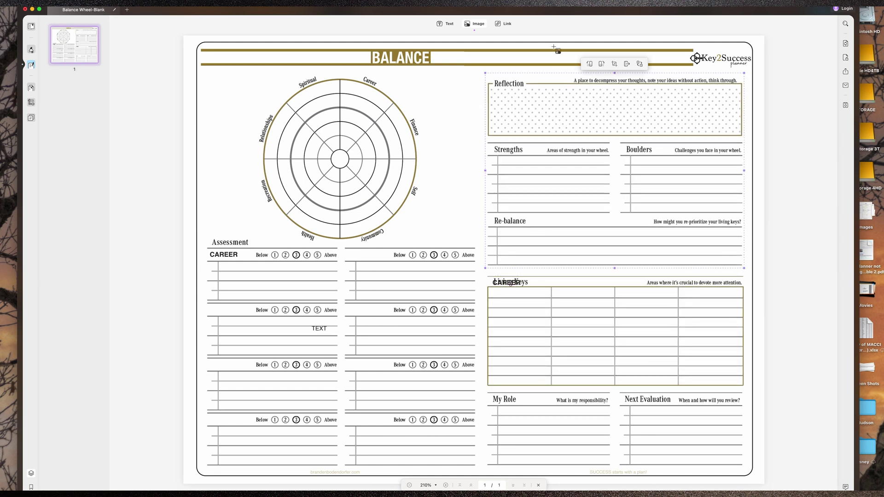
pyautogui.click(473, 25)
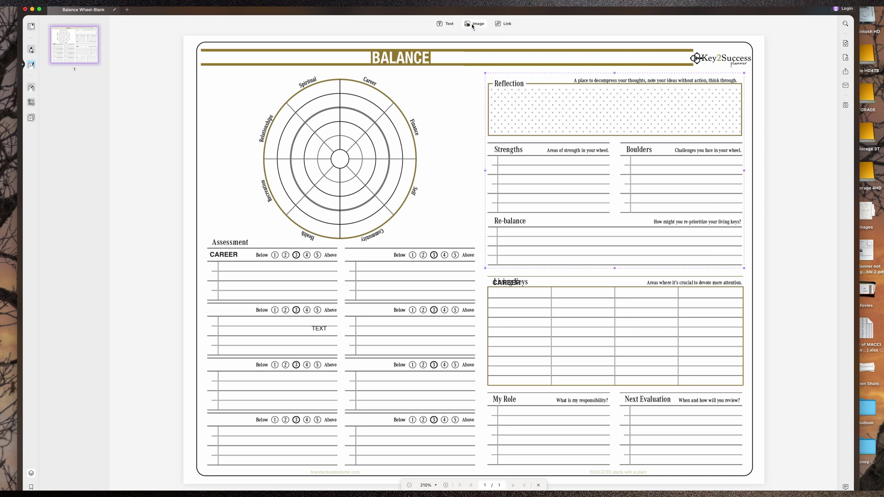
# Step: Move the CAREER label down into the Living Keys table's first cell
pyautogui.click(505, 26)
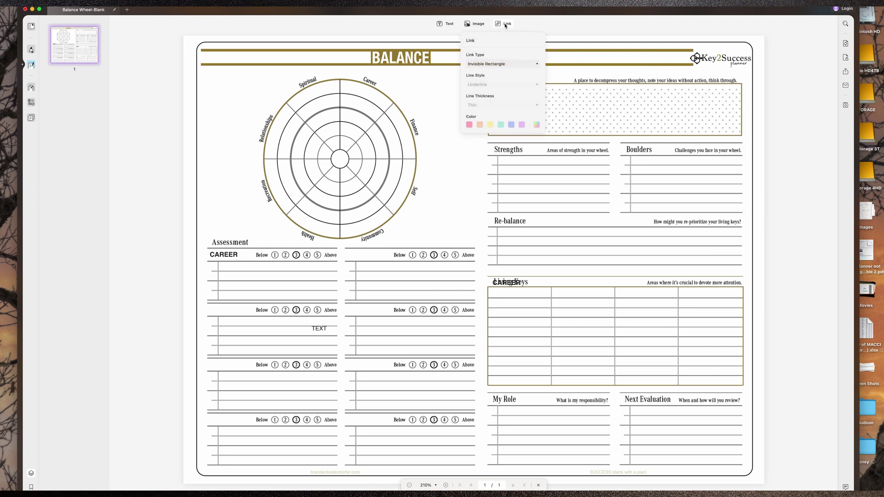
pyautogui.click(506, 25)
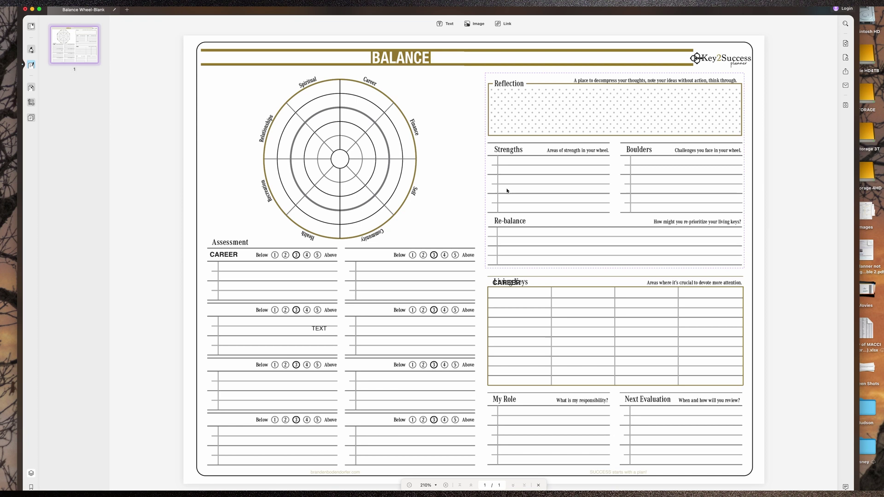
pyautogui.click(507, 283)
pyautogui.click(520, 283)
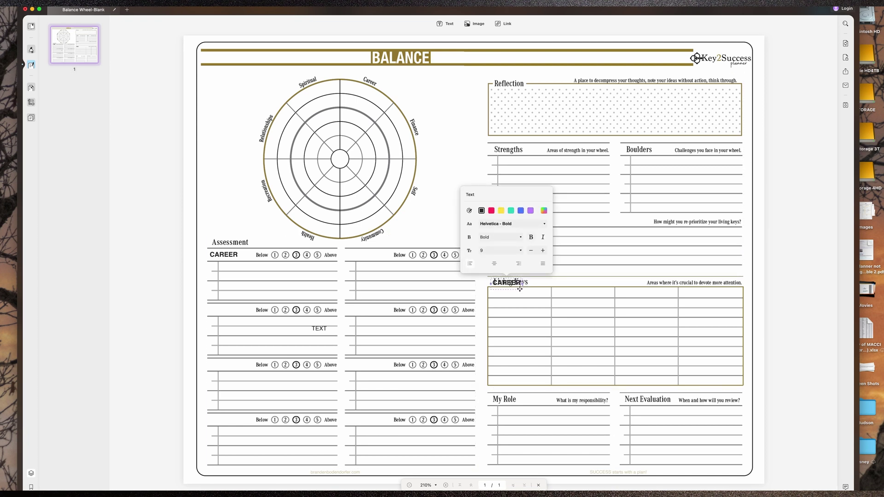
pyautogui.moveTo(520, 289); pyautogui.dragTo(520, 299)
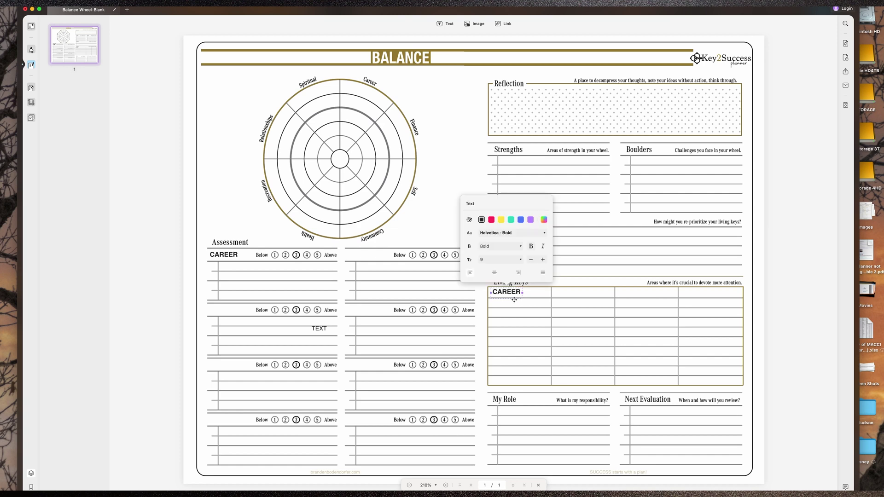
pyautogui.click(330, 330)
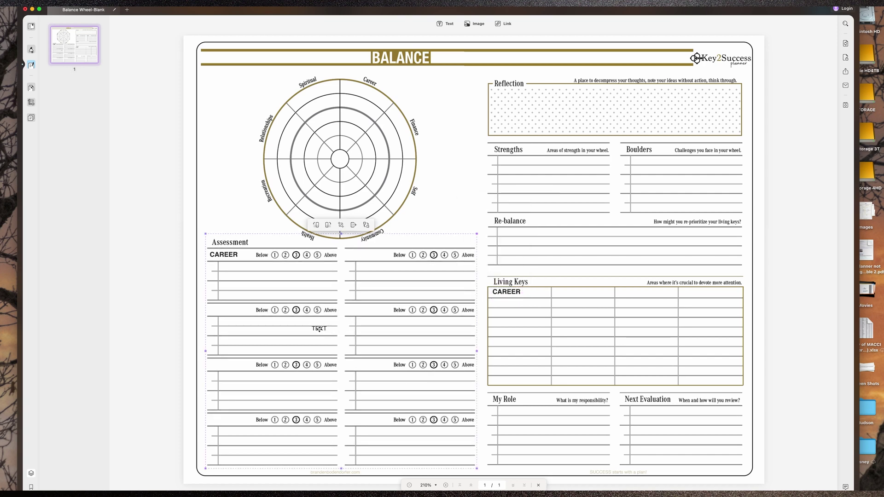
# Step: Delete the stray TEXT placeholder from the second Assessment row
pyautogui.click(366, 225)
pyautogui.click(528, 316)
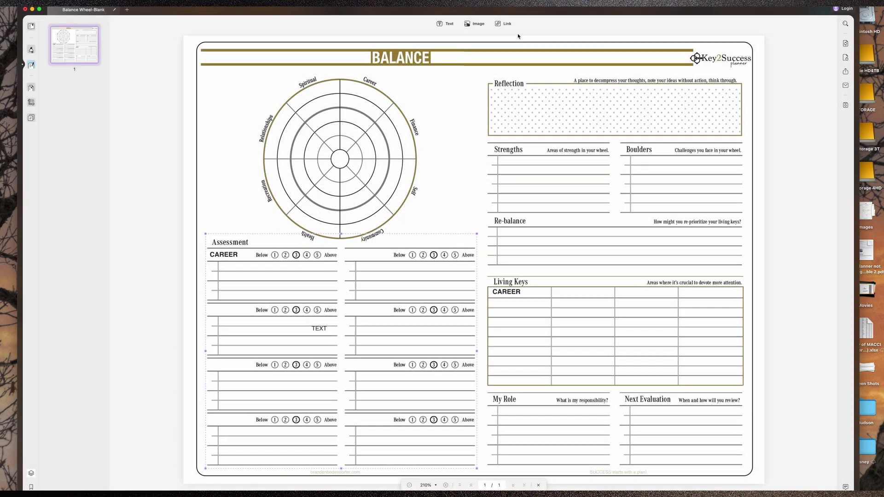
pyautogui.click(320, 334)
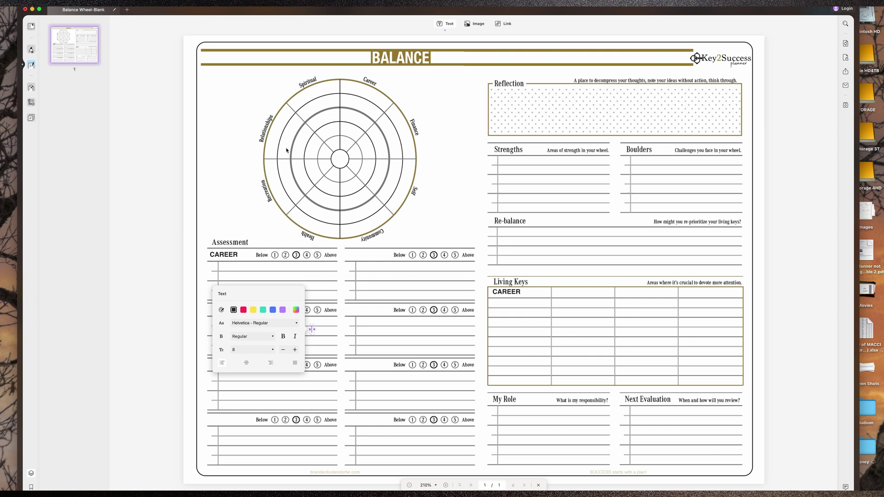
pyautogui.press('Delete')
pyautogui.scroll(1, 755, 124)
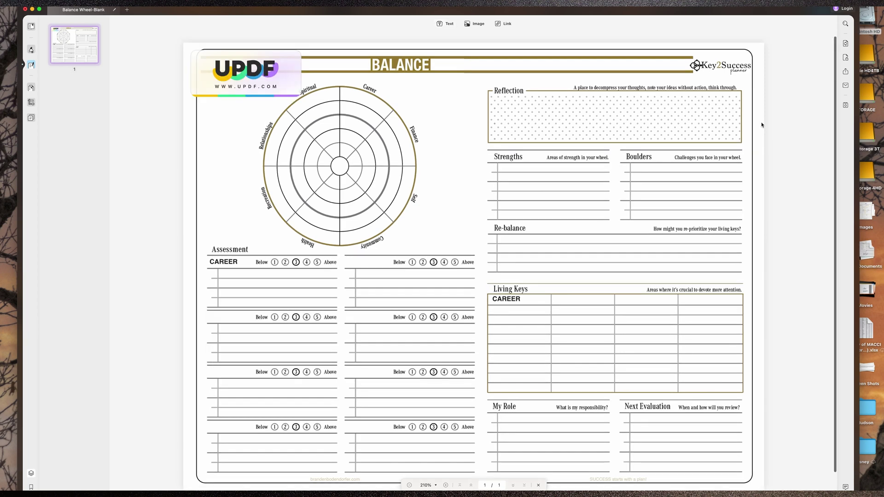
# Step: Save the page with watermark as Balance Wheel-Blank.pdf on the Desktop, replacing the old file
pyautogui.click(846, 106)
pyautogui.click(785, 65)
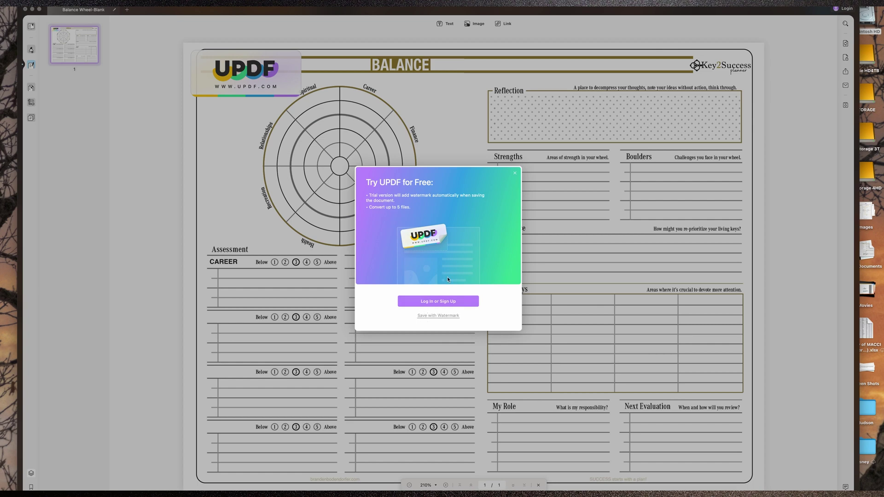
pyautogui.click(438, 316)
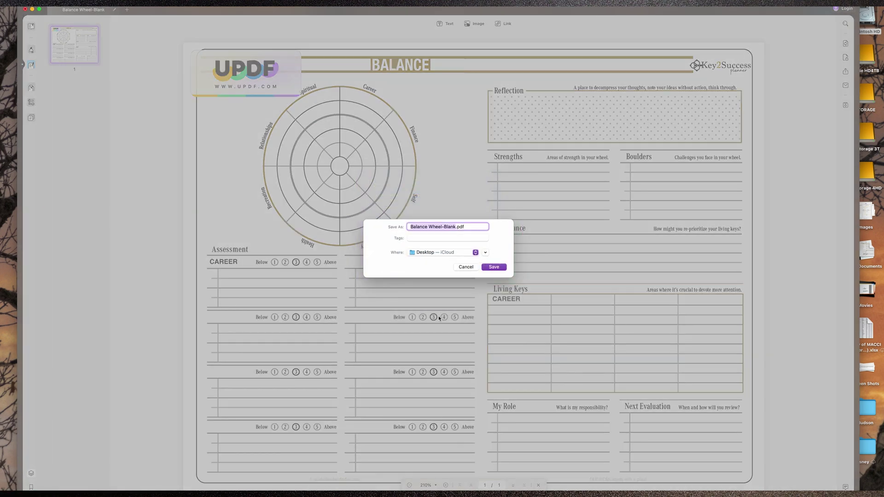
pyautogui.click(494, 267)
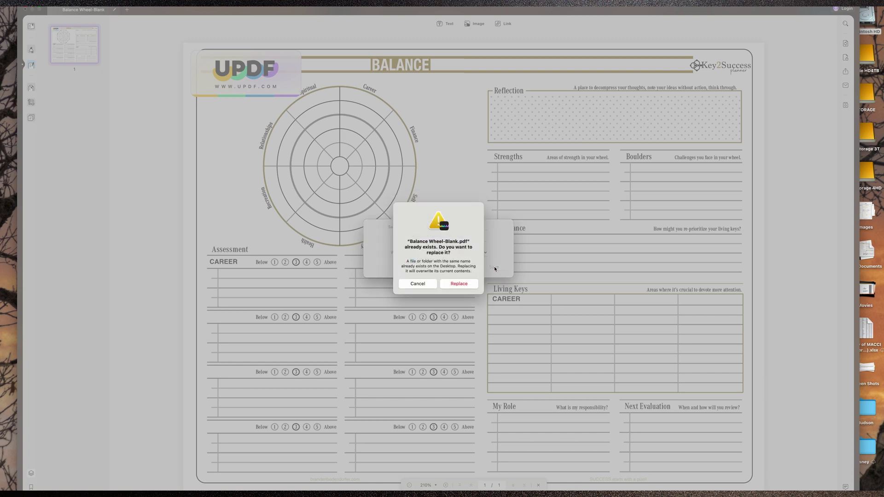
pyautogui.click(465, 284)
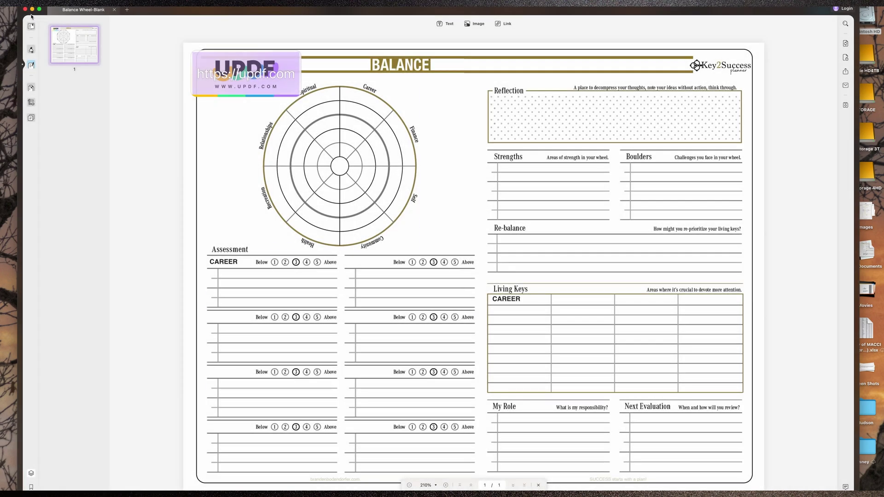
# Step: Launch reMarkable from Launchpad, dismiss the update prompt, and open the 2023 Planners folder
pyautogui.click(31, 8)
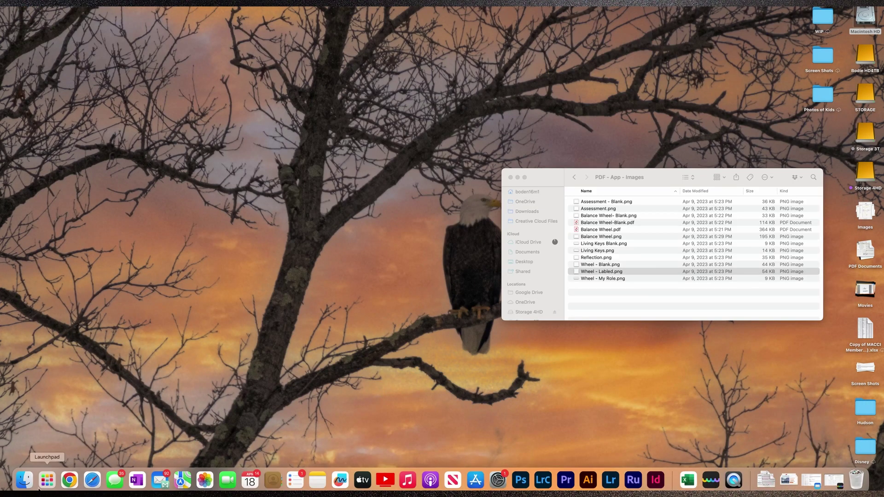
pyautogui.click(46, 483)
pyautogui.write('rem')
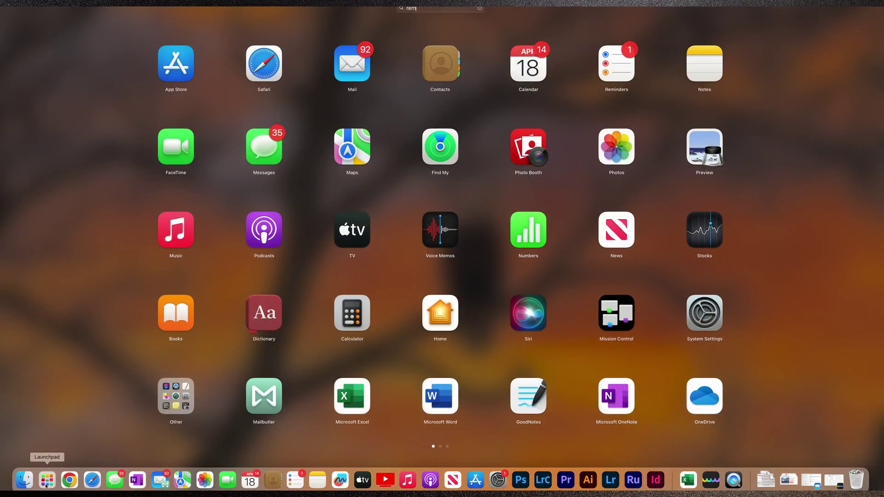
pyautogui.click(484, 62)
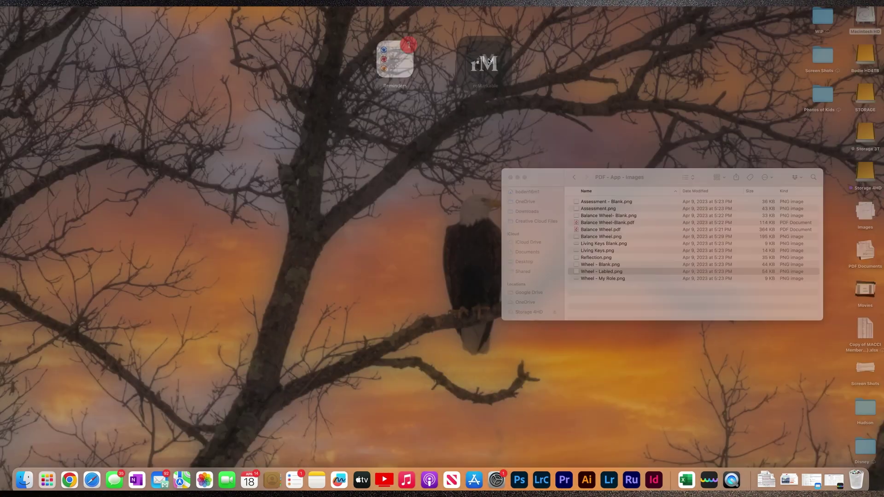
pyautogui.click(252, 124)
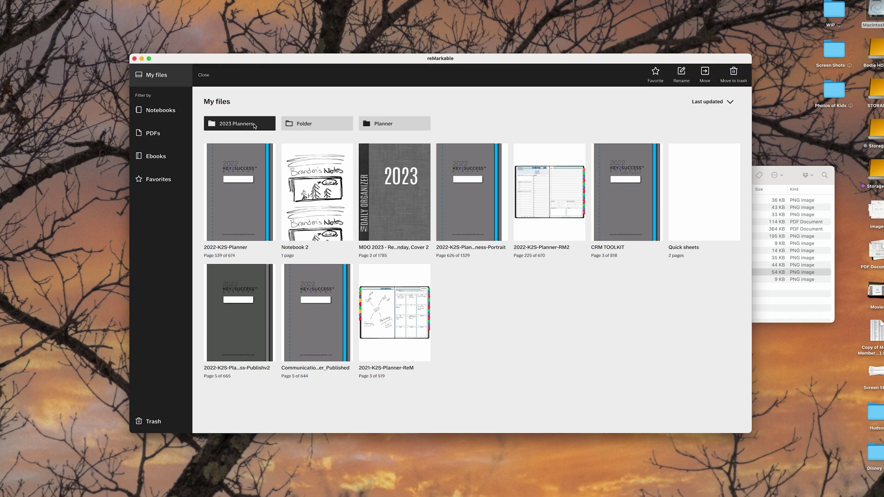
pyautogui.click(477, 218)
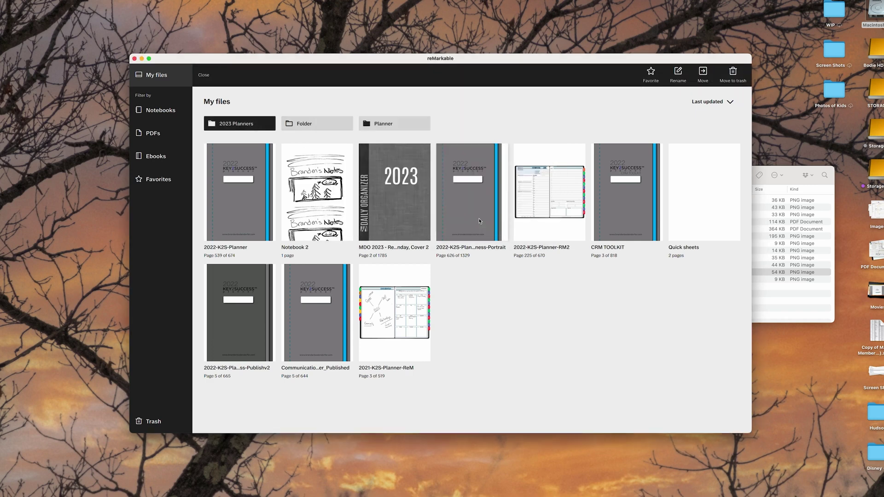
pyautogui.doubleClick(237, 123)
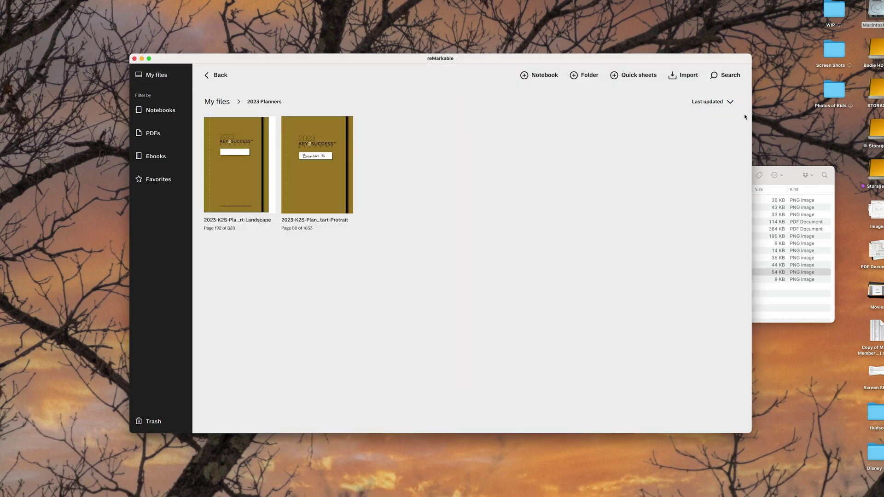
# Step: Drag Balance Wheel-Blank.pdf from Finder's Desktop into 2023 Planners and confirm it arrived
pyautogui.click(787, 168)
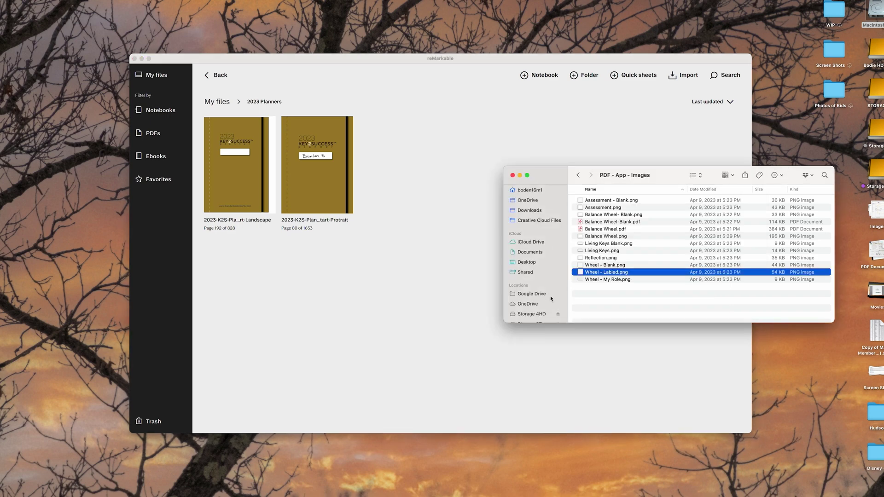
pyautogui.click(528, 263)
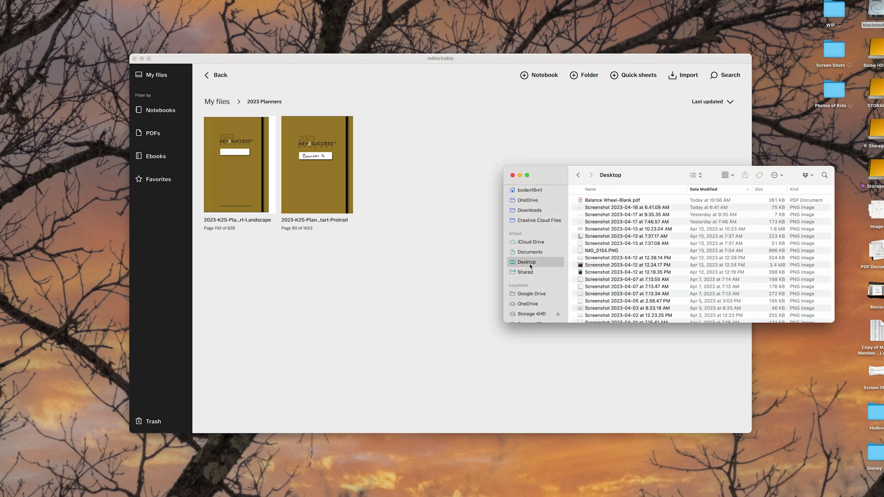
pyautogui.click(635, 201)
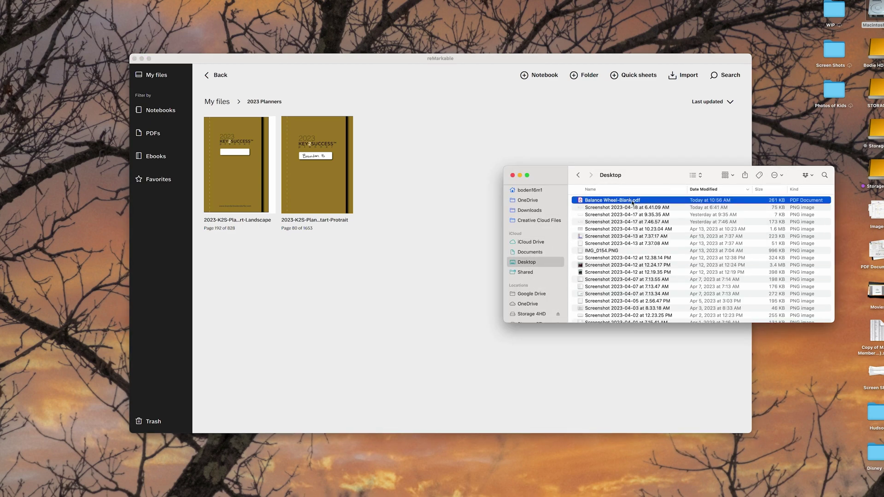
pyautogui.moveTo(627, 202); pyautogui.dragTo(414, 237)
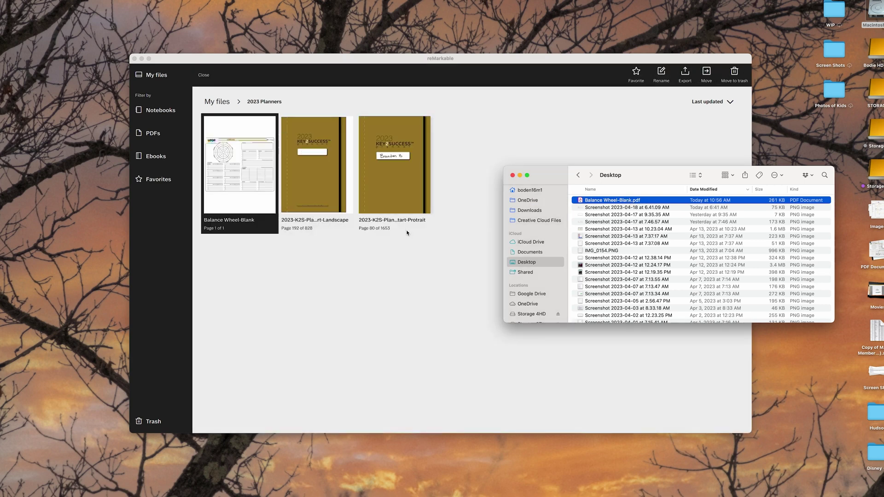
pyautogui.click(420, 285)
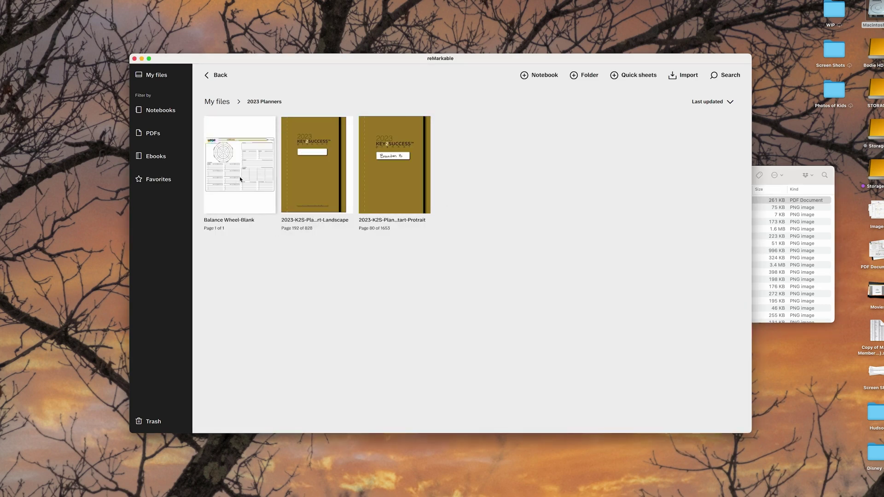
pyautogui.click(240, 179)
pyautogui.click(361, 314)
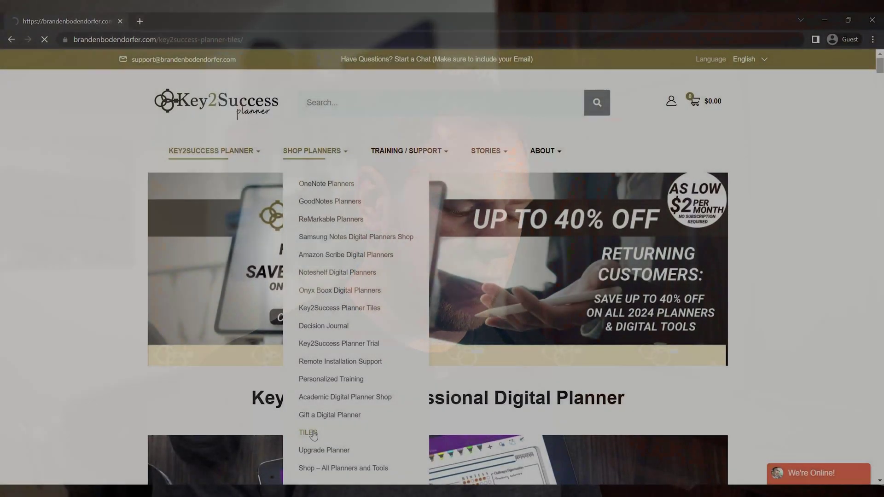
# Step: Open Key2Success Tiles and scroll to the $9.99 tiles grid (Projects / Task, Contact List, Weekly View)
pyautogui.click(311, 431)
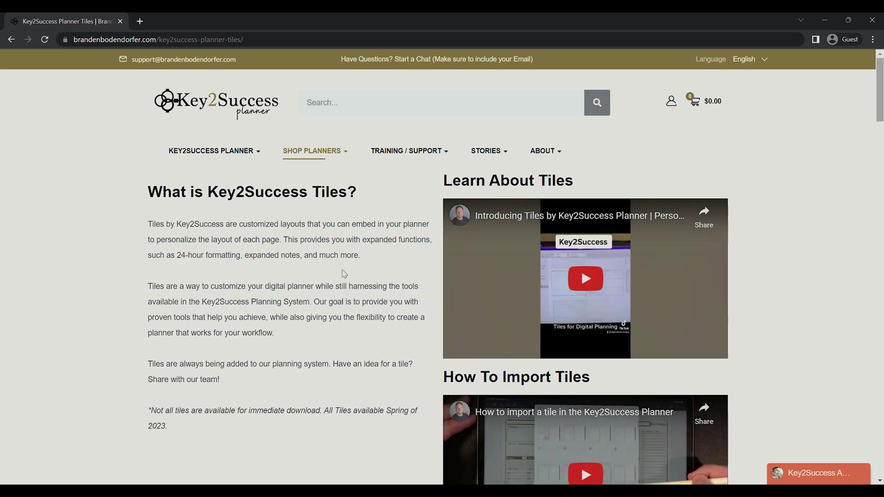
pyautogui.scroll(-10, 343, 290)
pyautogui.scroll(-1, 350, 248)
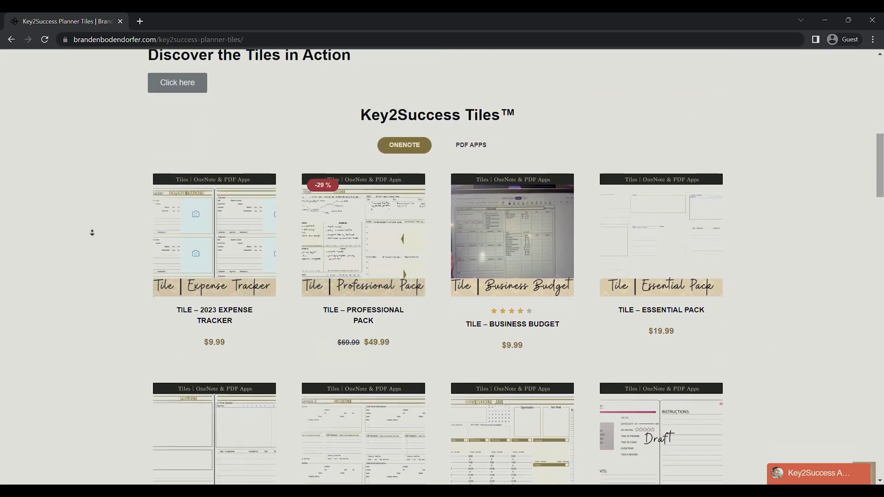
pyautogui.middleClick(93, 244)
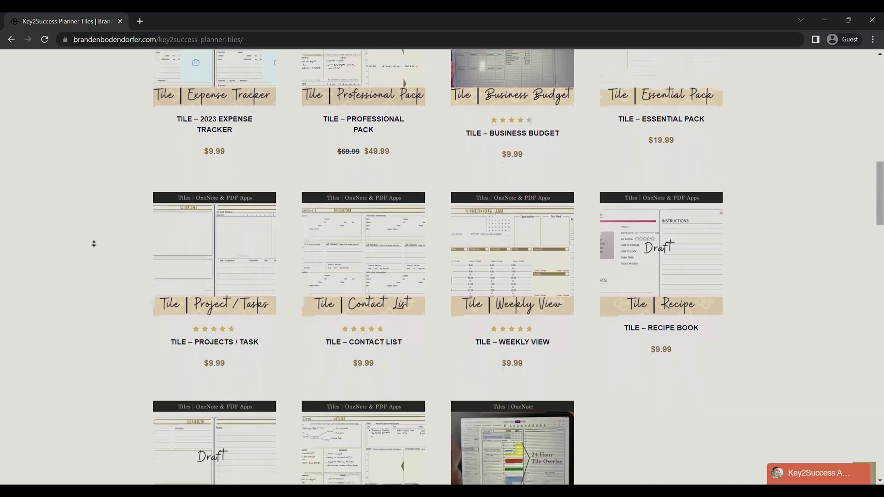